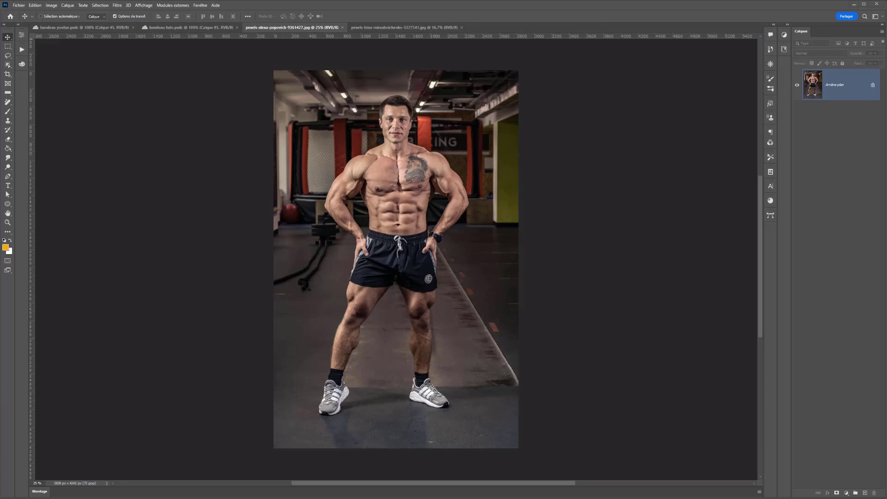
Step: Create a new blank portrait document 2480 px wide at 300 ppi with a white background
left_click(18, 4)
left_click(23, 13)
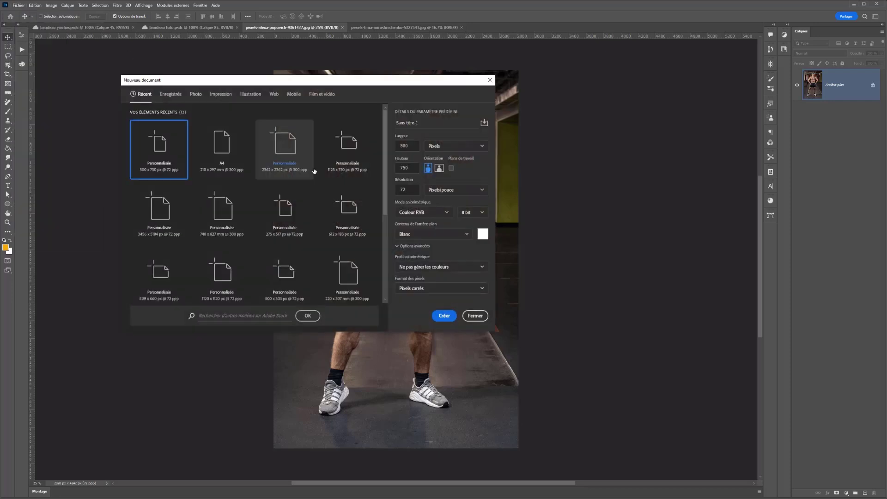
left_click(444, 316)
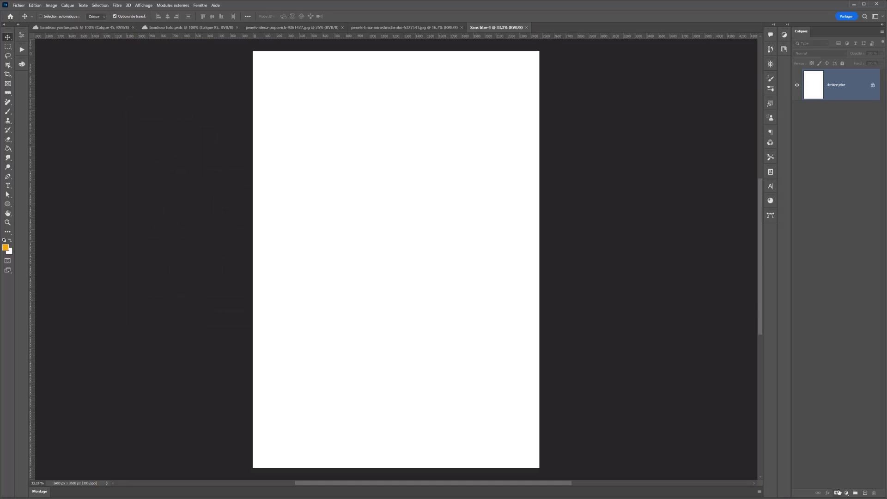
Step: Fill the page with a vertical linear gradient drawn from bottom to top, and remove its middle blue colour stop
left_click(6, 149)
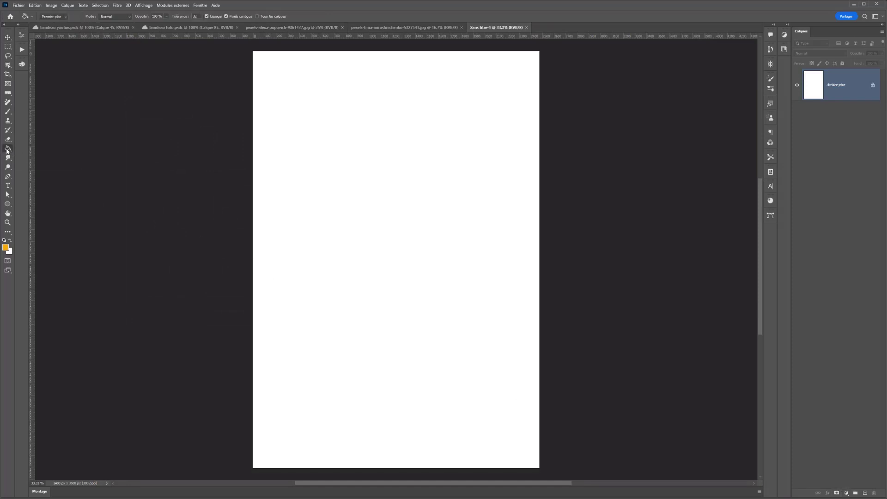
left_click(39, 149)
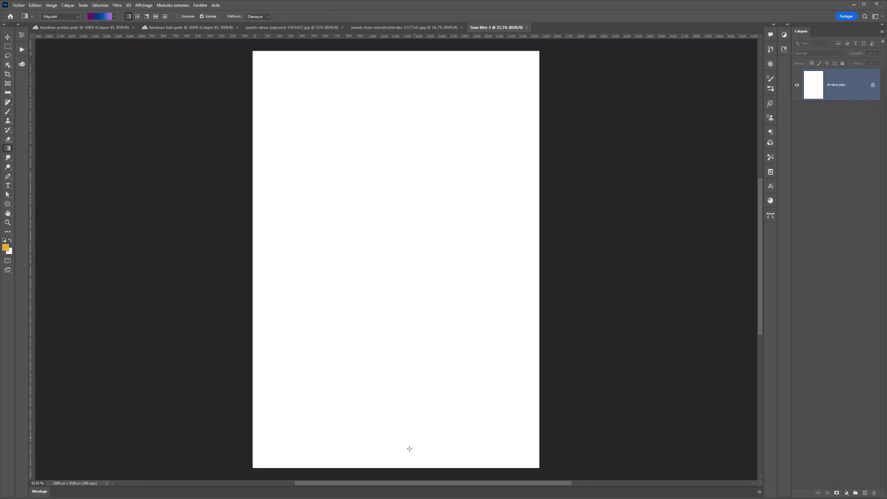
mouse_move(414, 464)
left_mouse_down()
mouse_move(414, 61)
mouse_move(414, 143)
left_mouse_up()
scroll(427, 315, "down", 1)
scroll(427, 315, "down", 1)
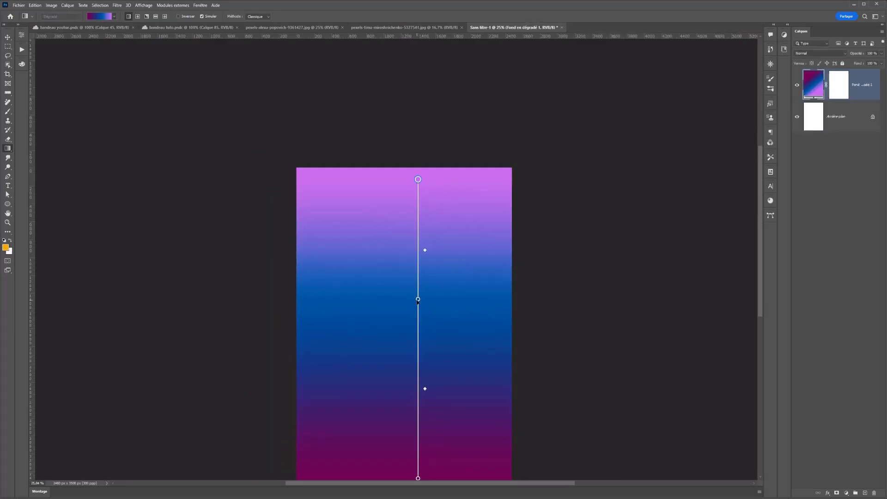
left_click_drag(418, 299, 481, 274)
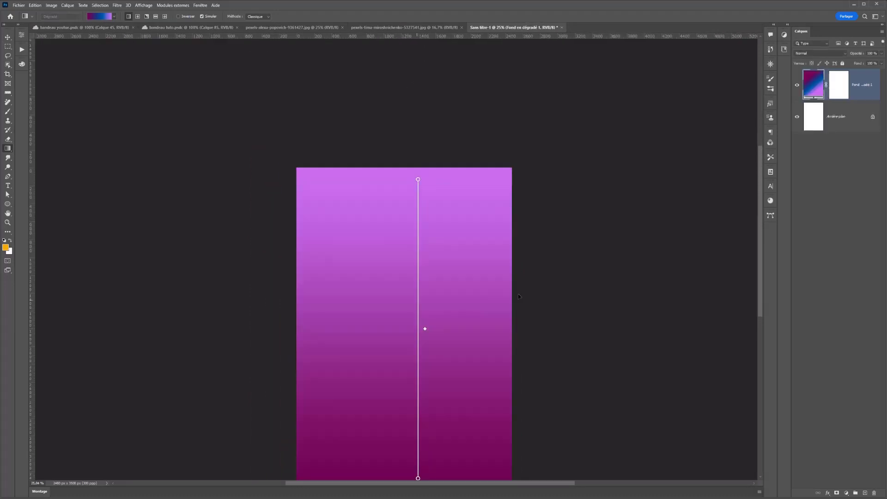
Step: Change the gradient's top colour stop to dark red, #972629
double_click(418, 180)
left_click(168, 196)
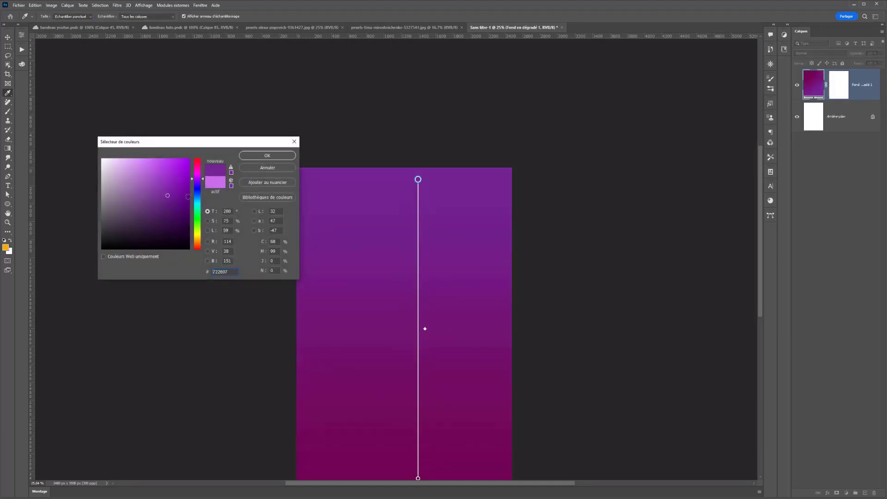
left_click_drag(197, 188, 197, 159)
left_click(267, 156)
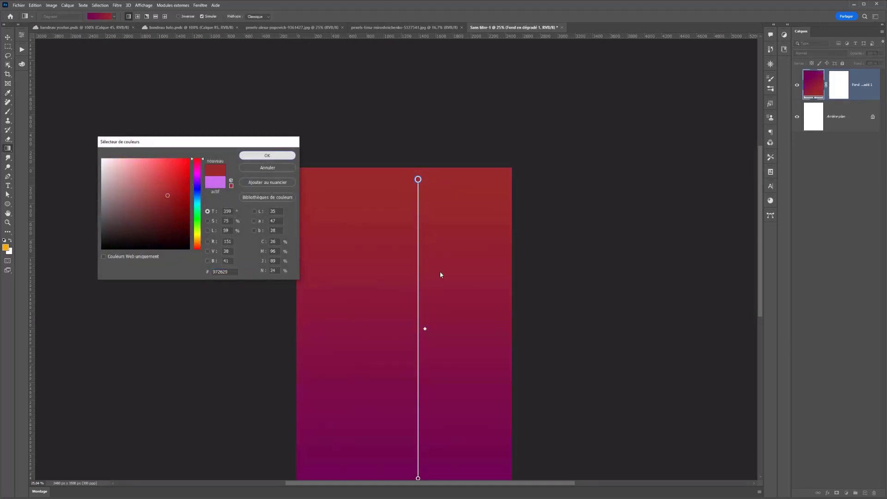
Step: Darken the gradient's bottom colour stop to a very deep purple
left_click_drag(566, 311, 542, 198)
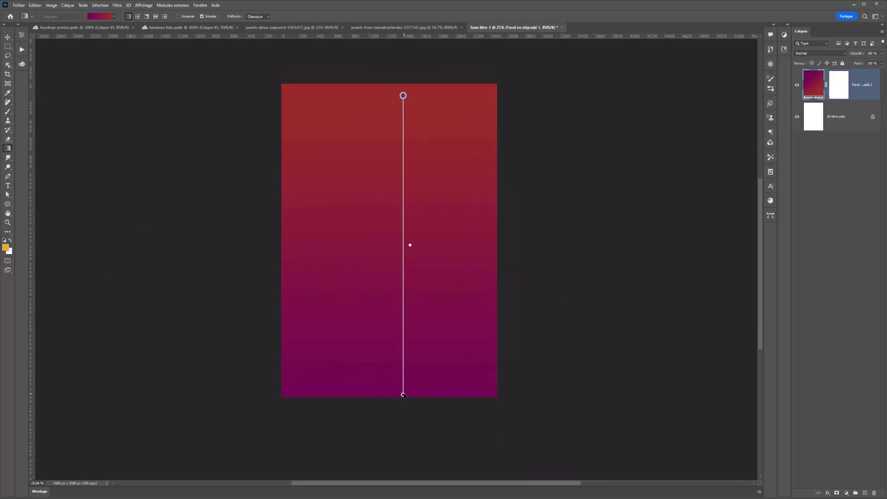
double_click(403, 393)
left_click_drag(185, 218, 185, 227)
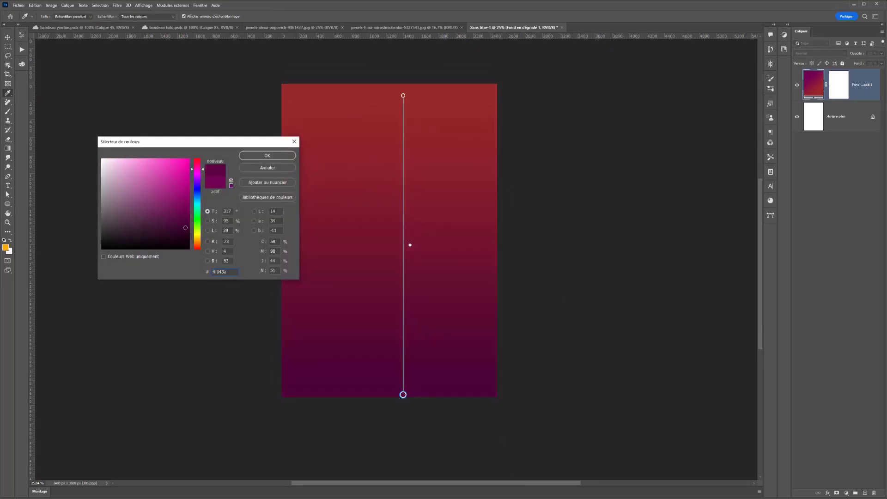
left_click(267, 155)
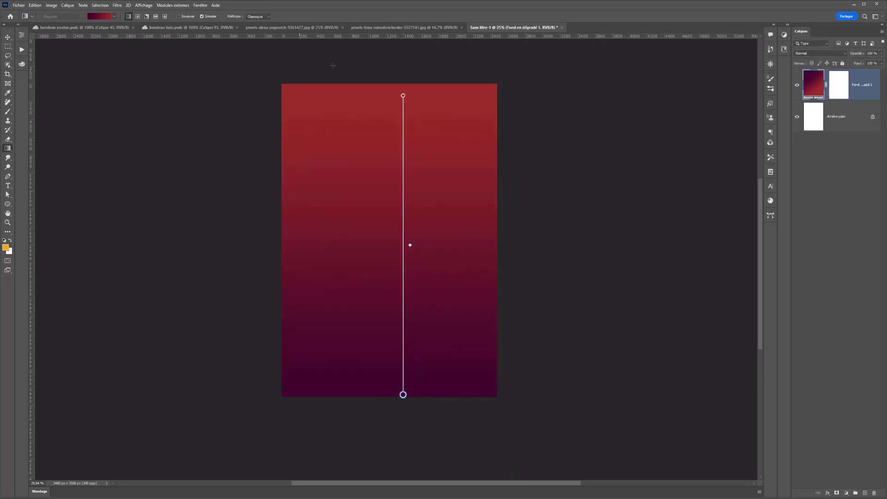
Step: In the red-lit gym photo, select the man with raised arms using the Object Selection tool
left_click(369, 28)
left_click(307, 28)
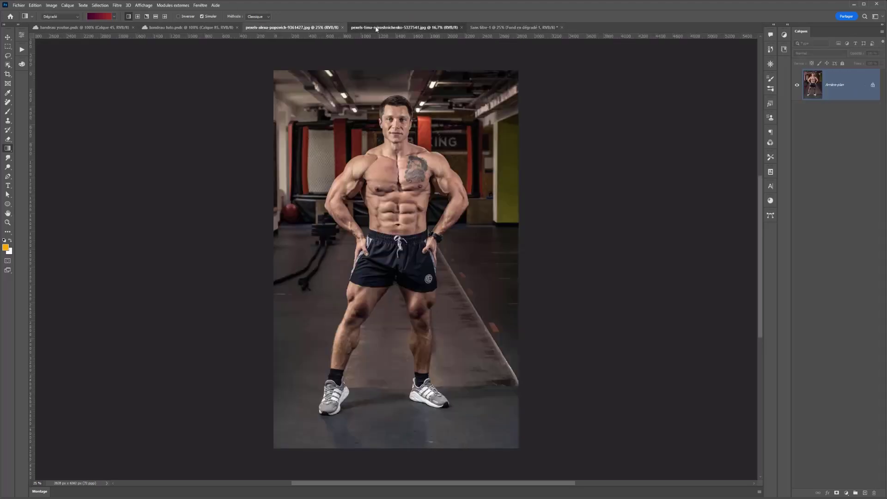
left_click(375, 27)
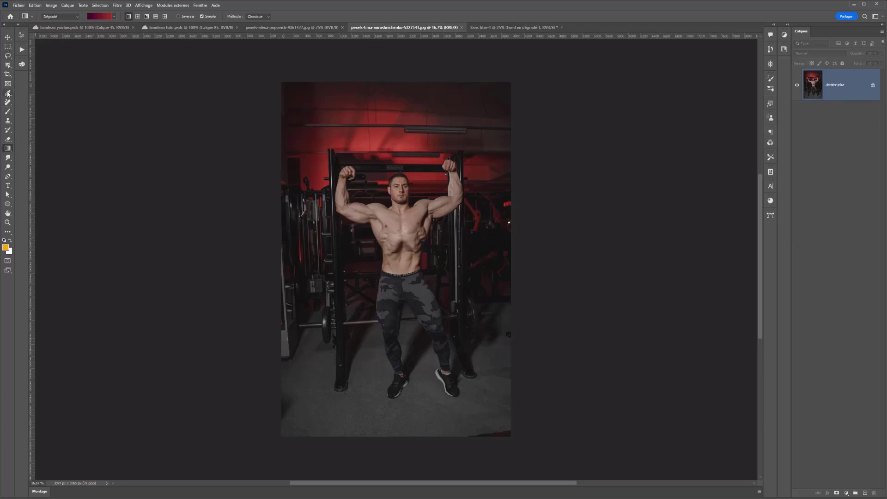
left_click(9, 65)
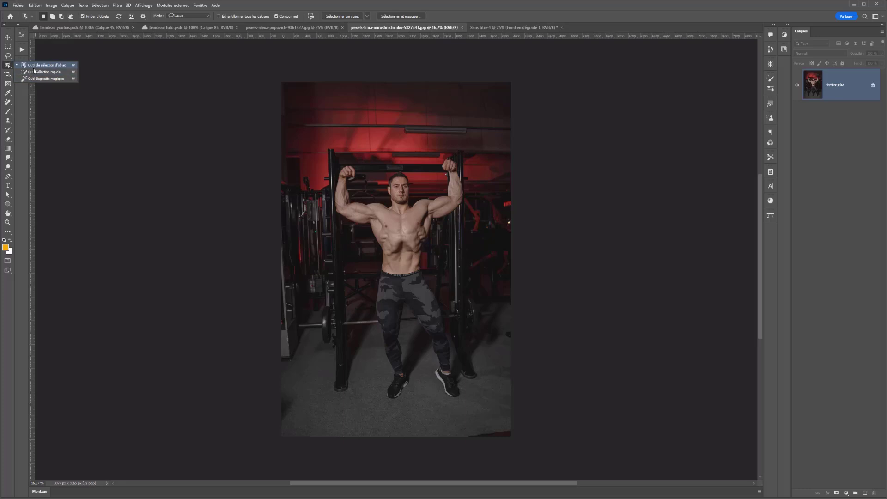
left_click(31, 66)
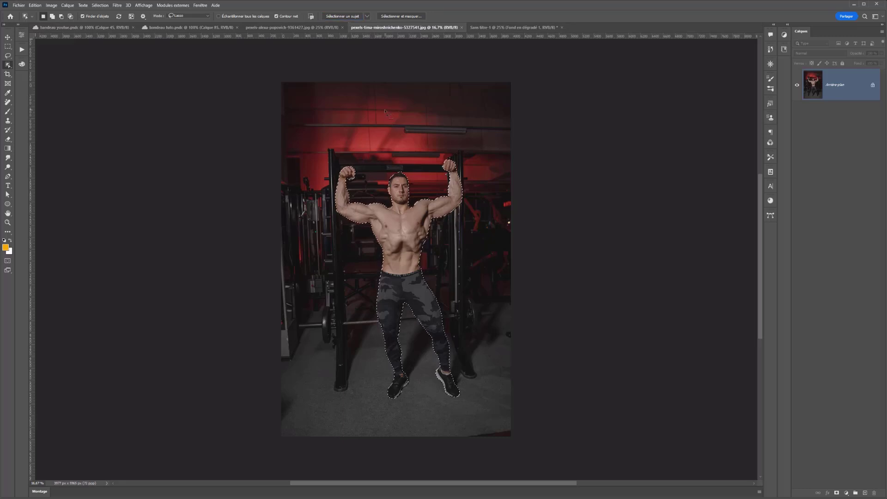
Step: Paste the copied man into the gradient document and convert his layer to a smart object
left_click(513, 27)
key("ctrl+v")
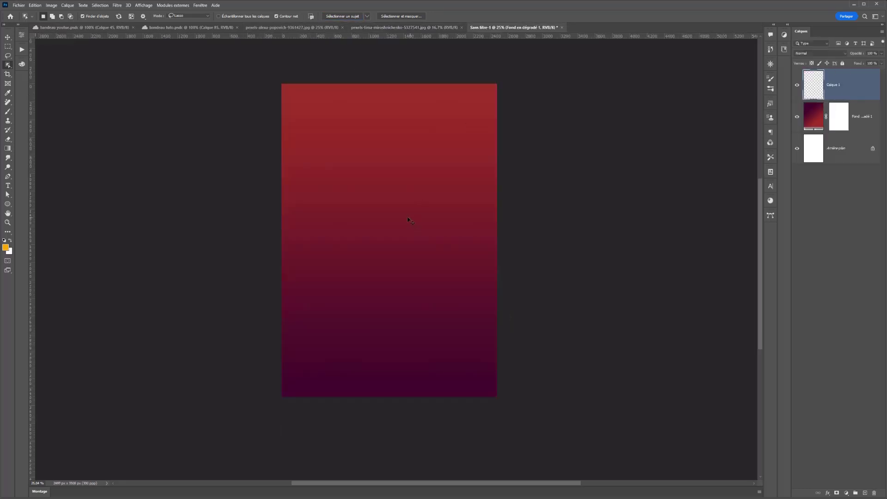
key("v")
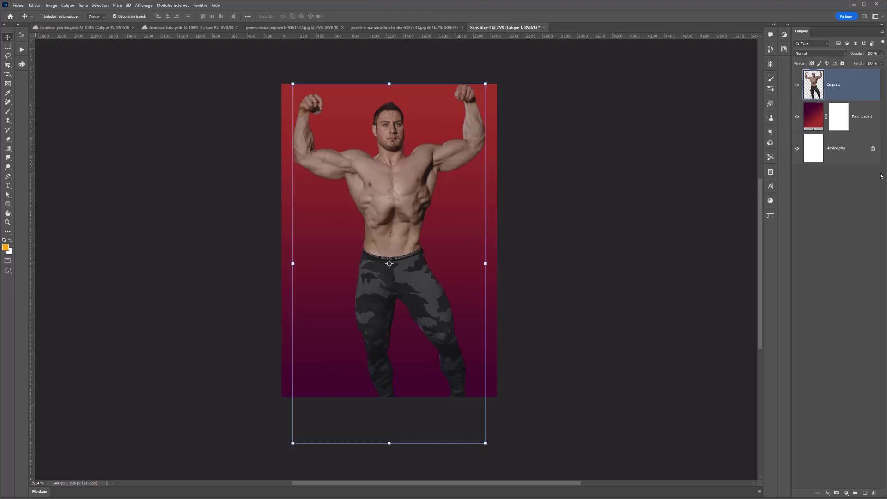
right_click(818, 84)
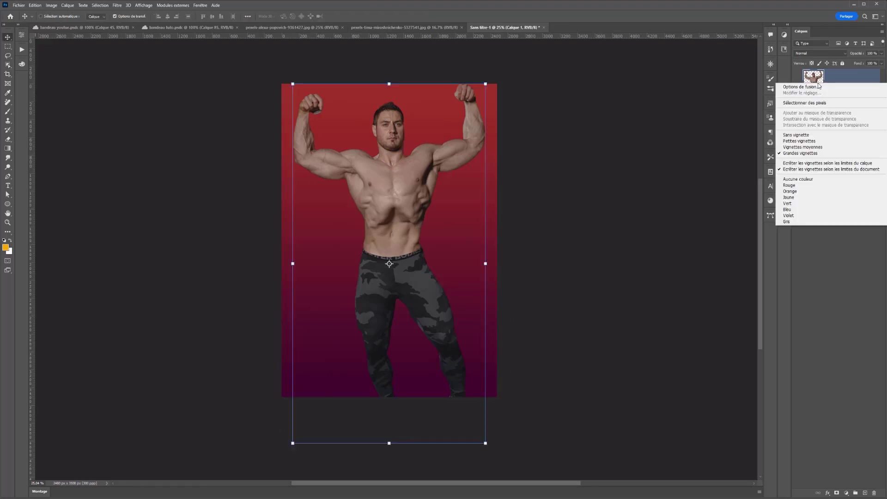
right_click(835, 82)
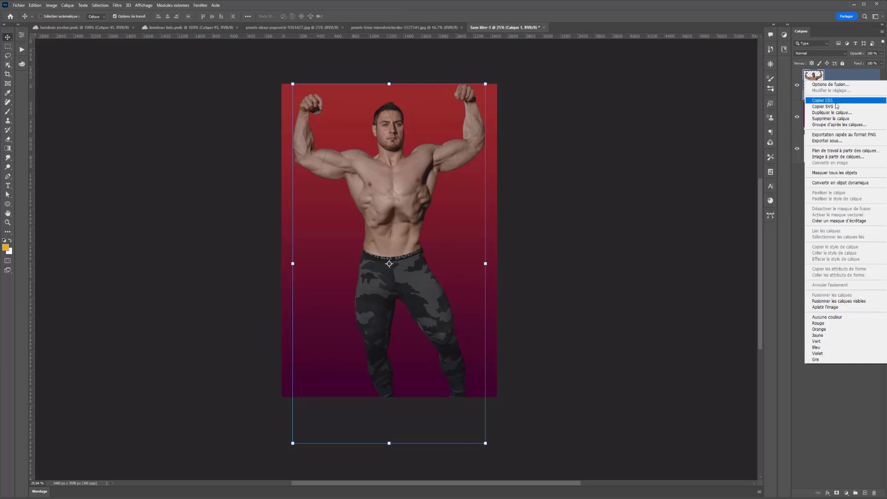
left_click(840, 182)
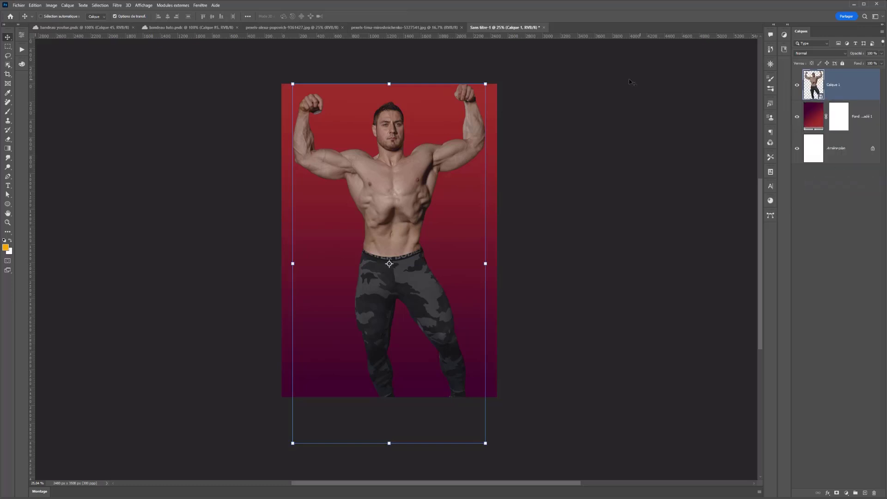
Step: Scale the man down to about 83% and centre him on the page with his lower legs running off the bottom edge
left_click_drag(485, 84, 451, 144)
left_click_drag(326, 331, 335, 366)
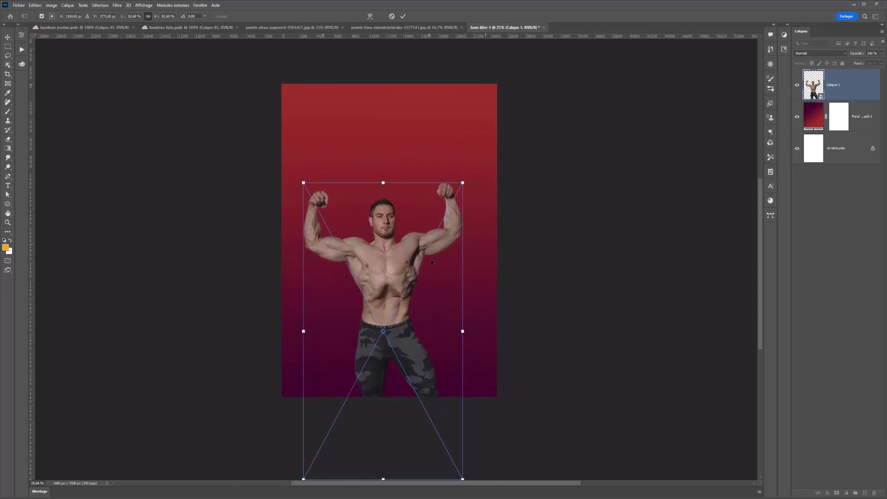
left_click_drag(411, 276, 414, 253)
key("Return")
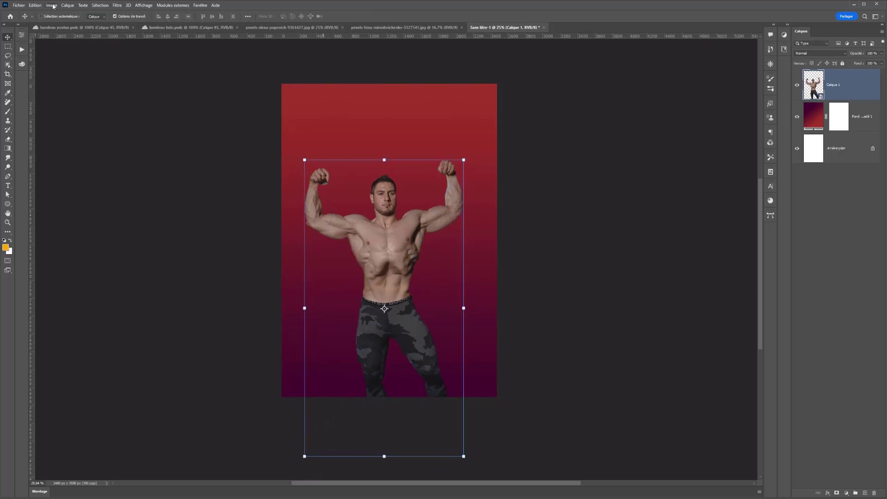
Step: Apply a Radial Blur to the man's layer with amount 22, Rotation method and Supérieure quality
left_click(117, 6)
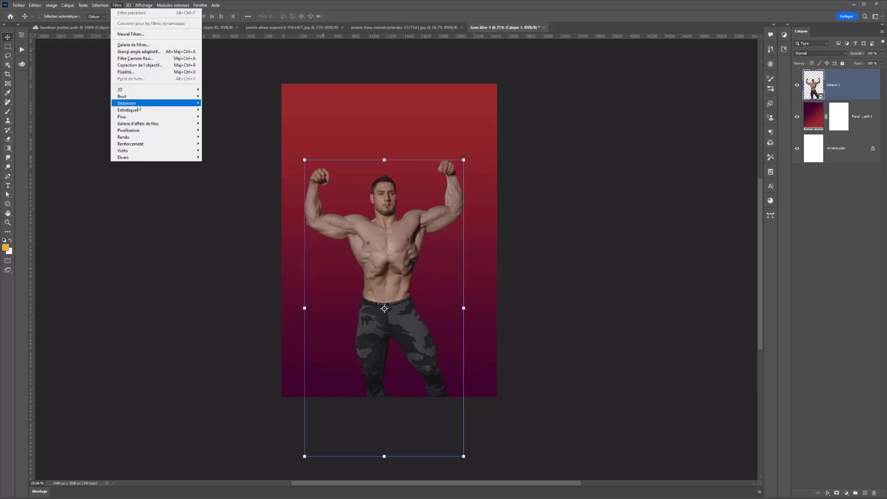
mouse_move(176, 118)
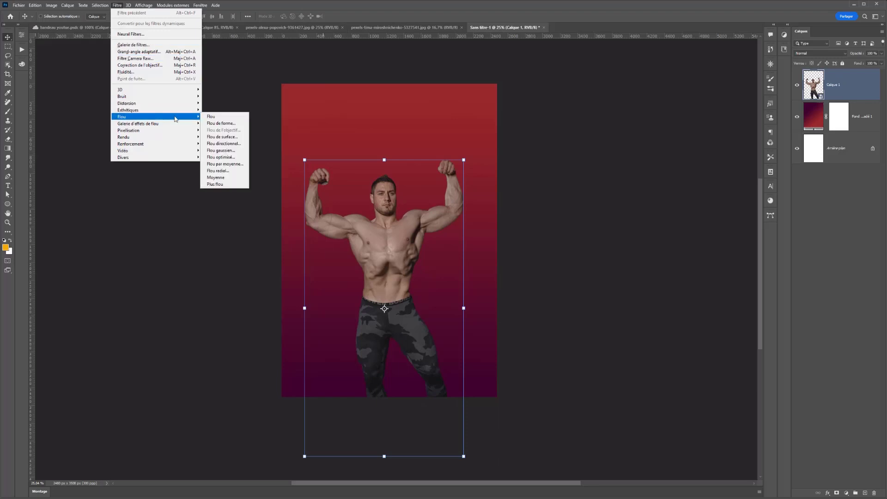
left_click(226, 171)
left_click_drag(115, 81, 178, 114)
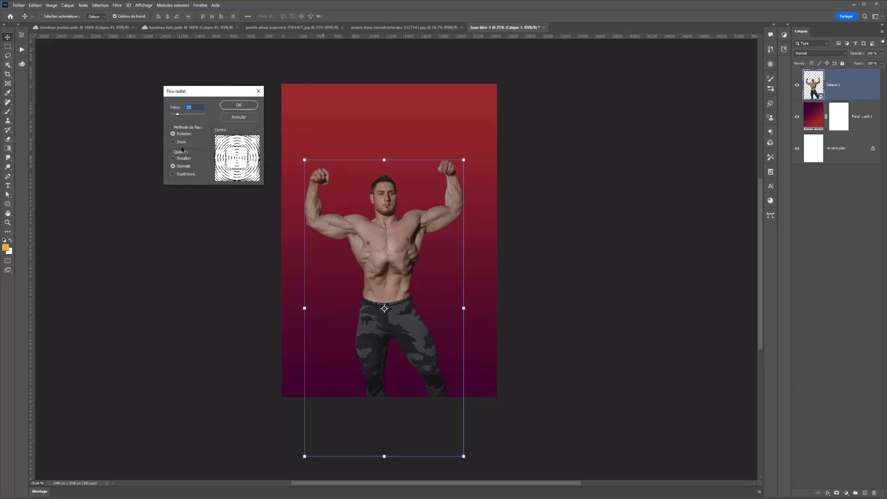
left_click(185, 175)
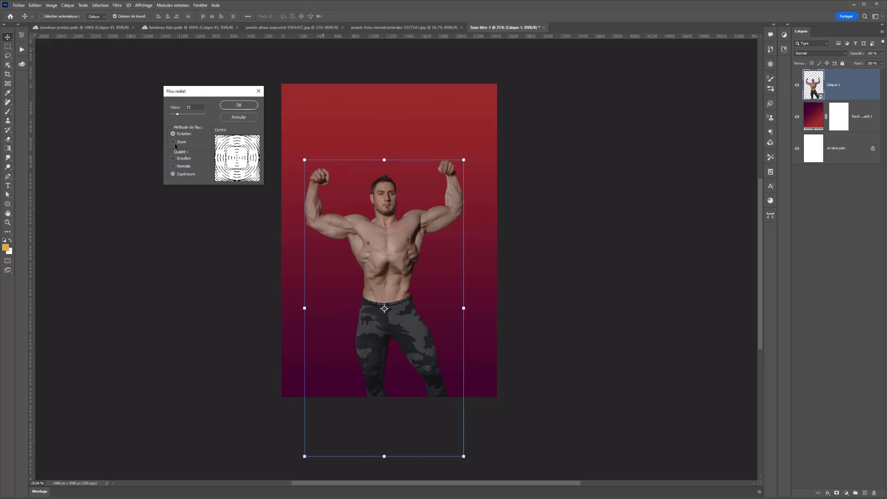
left_click(240, 106)
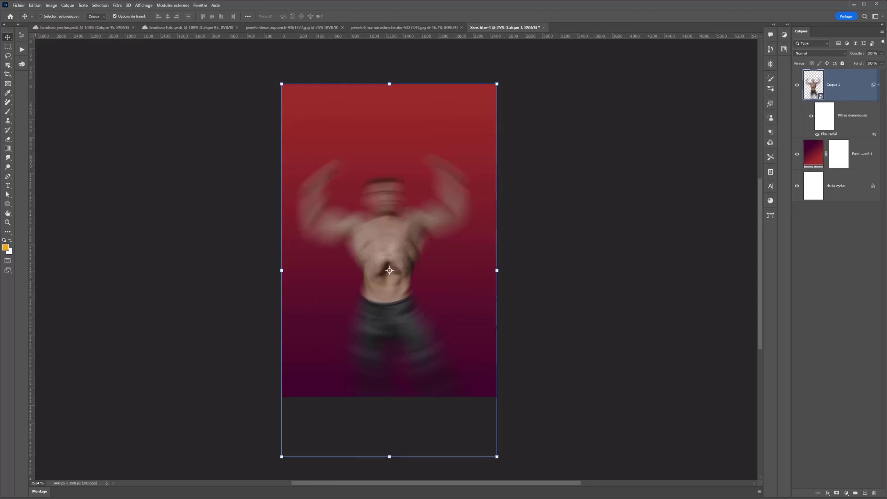
Step: Duplicate the blurred layer, reduce the copy's Radial Blur to roughly half, and compare the result with the copy hidden and shown
key("ctrl+j")
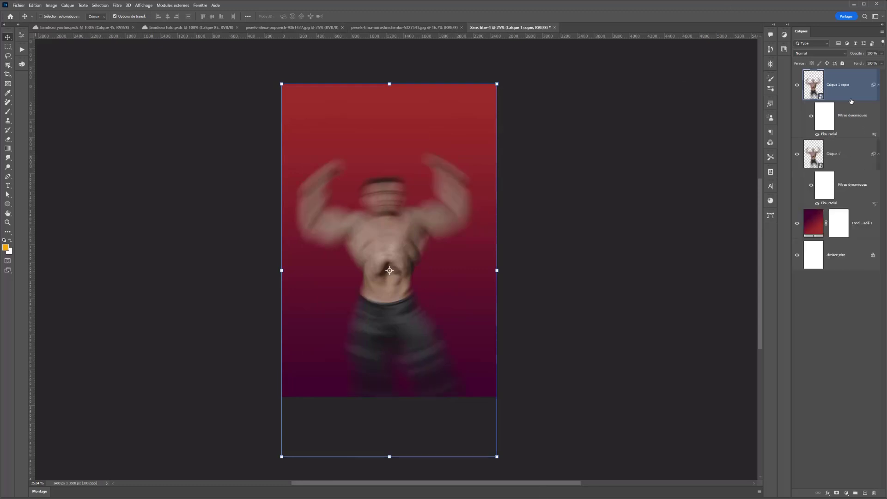
left_click(796, 85)
left_click(797, 85)
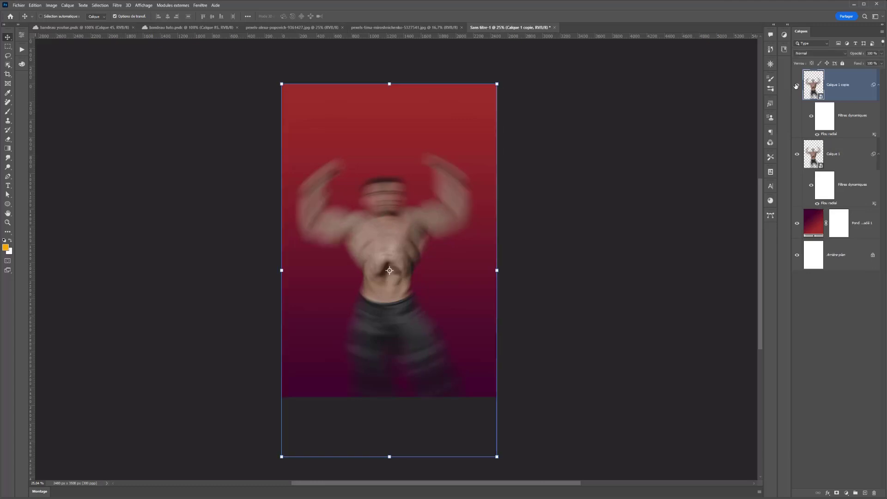
double_click(829, 134)
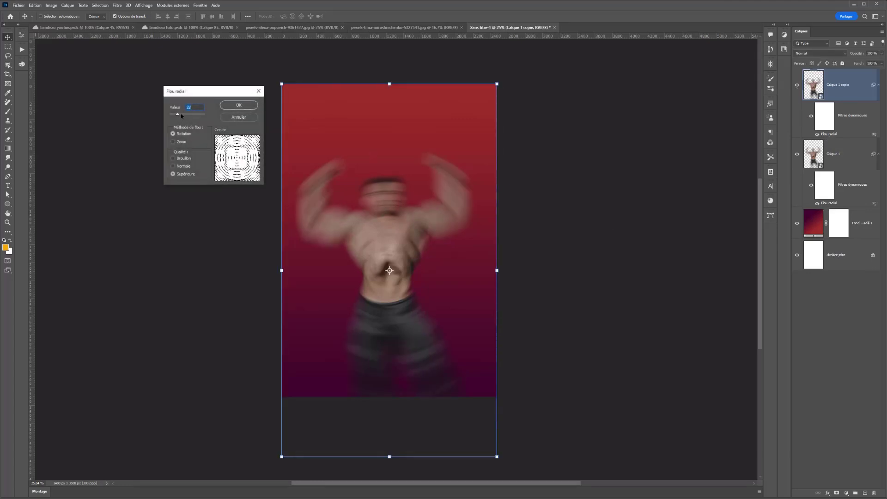
left_click_drag(182, 116, 173, 115)
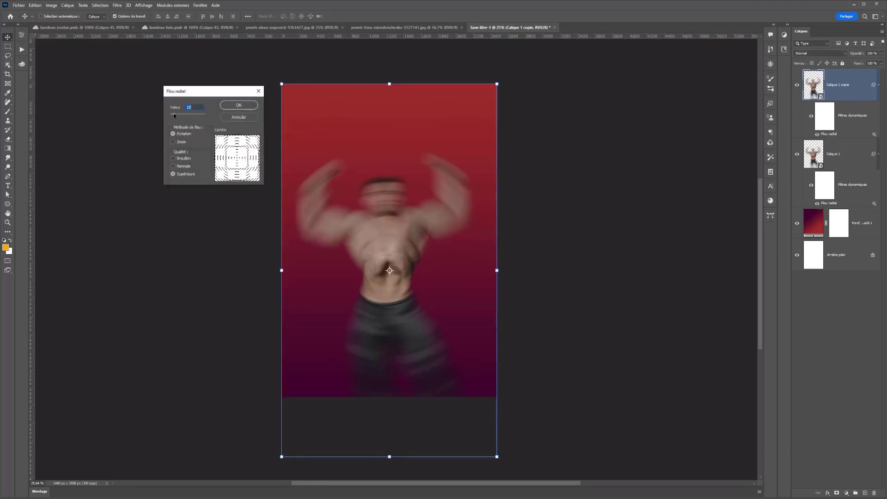
left_click(232, 105)
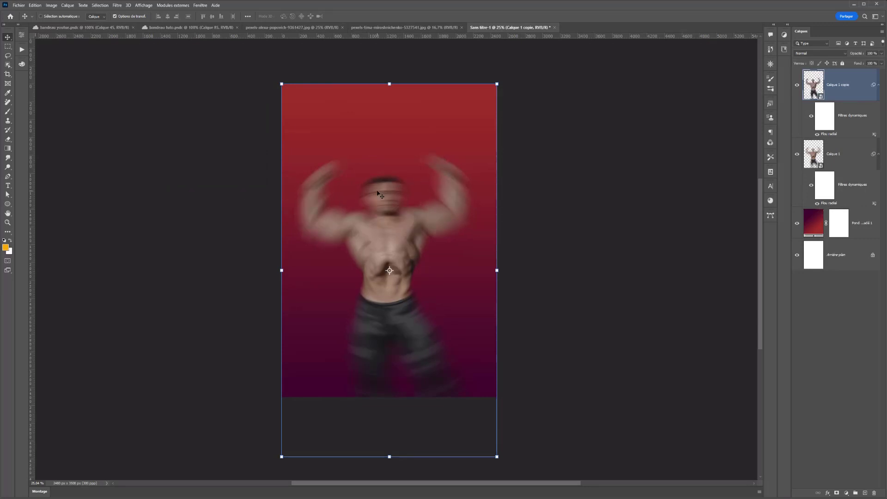
left_click(797, 84)
left_click(797, 85)
left_click(798, 85)
left_click(798, 85)
Step: Duplicate the less blurred copy and set the new layer's Radial Blur amount to 6
key("ctrl+j")
double_click(825, 135)
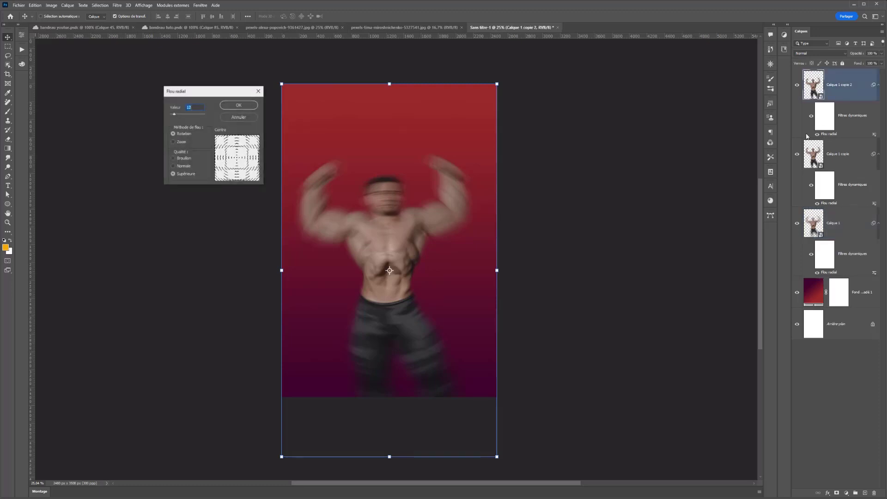
type("6")
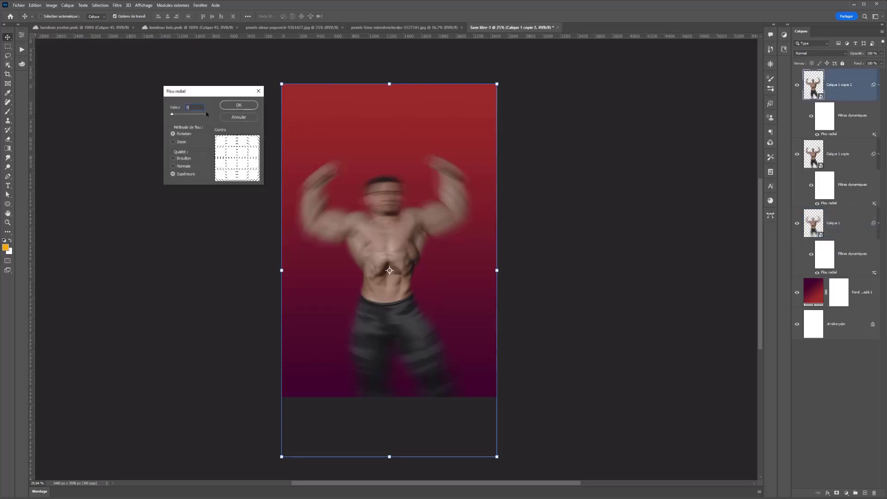
key("Return")
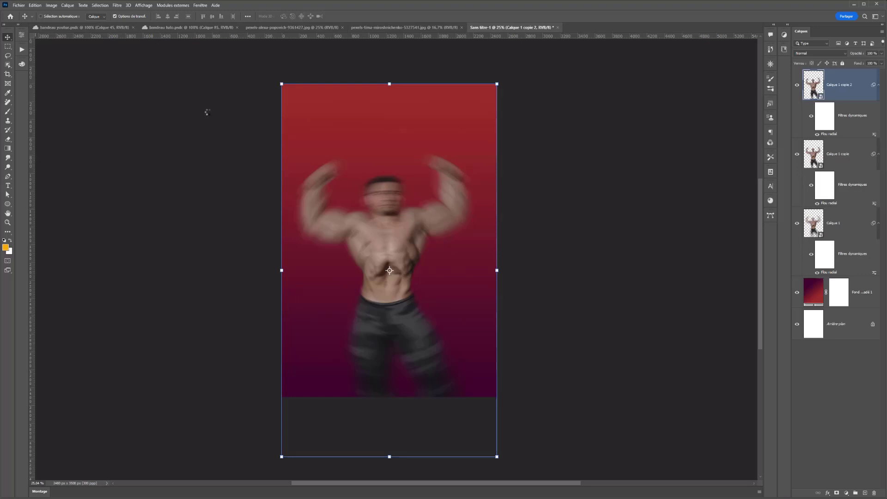
Step: Increase the Radial Blur amount on the lowest man layer, Calque 1
scroll(354, 185, "up", 1)
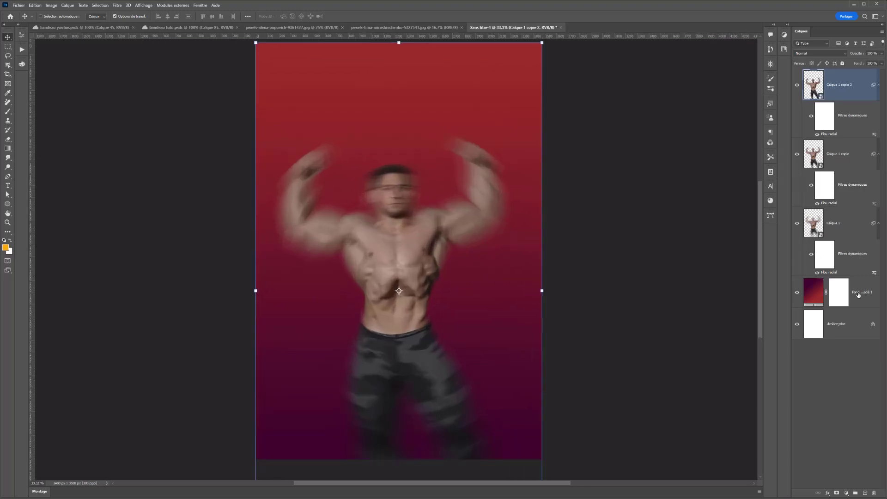
double_click(832, 273)
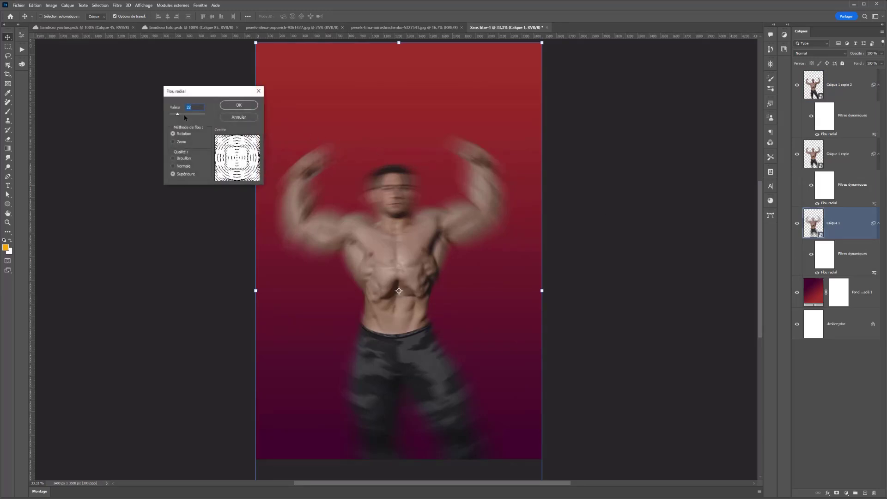
key("Return")
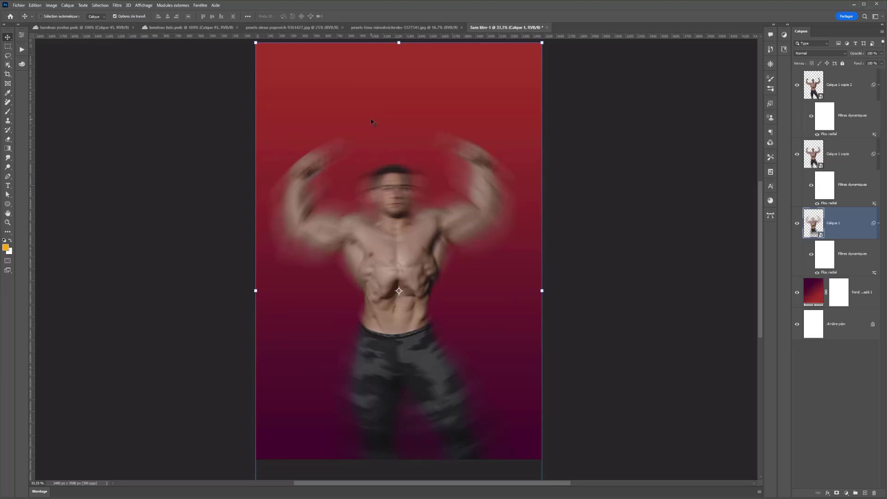
Step: Duplicate the top man layer and lower the copy's Radial Blur amount for a sharper figure
left_click(839, 79)
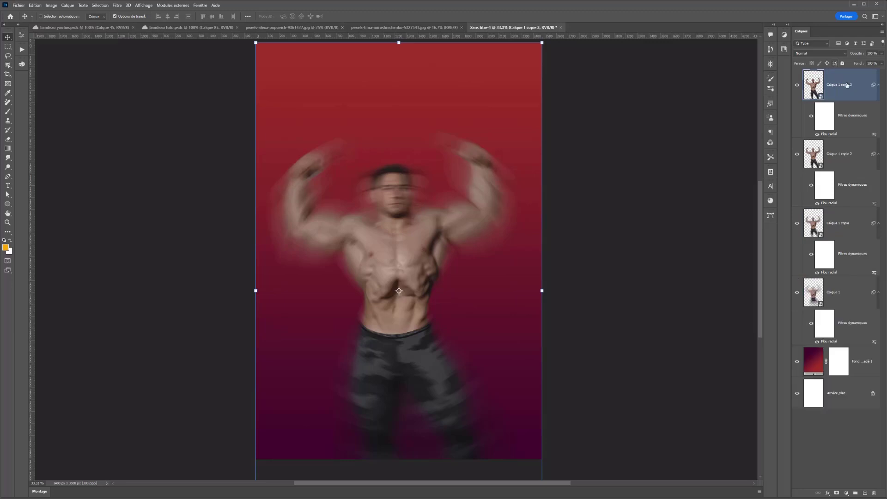
key("ctrl+j")
double_click(830, 134)
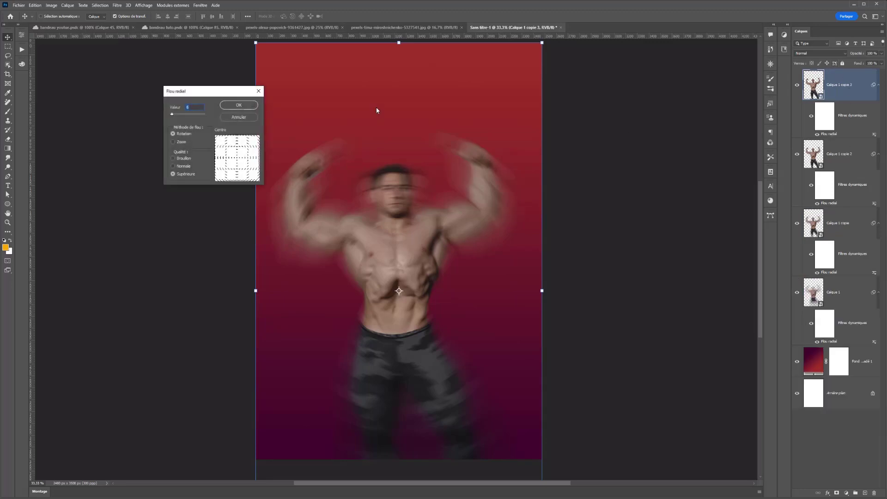
key("Return")
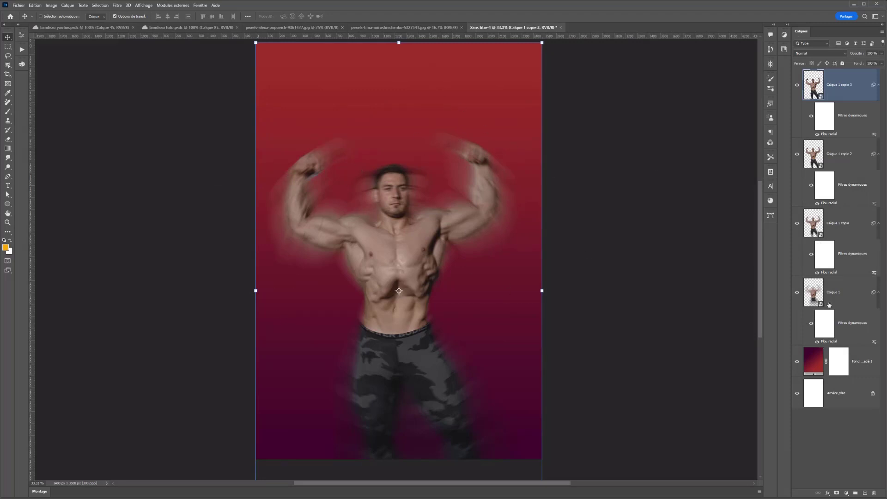
Step: Duplicate the top man layer with the copy's smart filters switched off, and group the four blurred layers beneath it
key("ctrl+j")
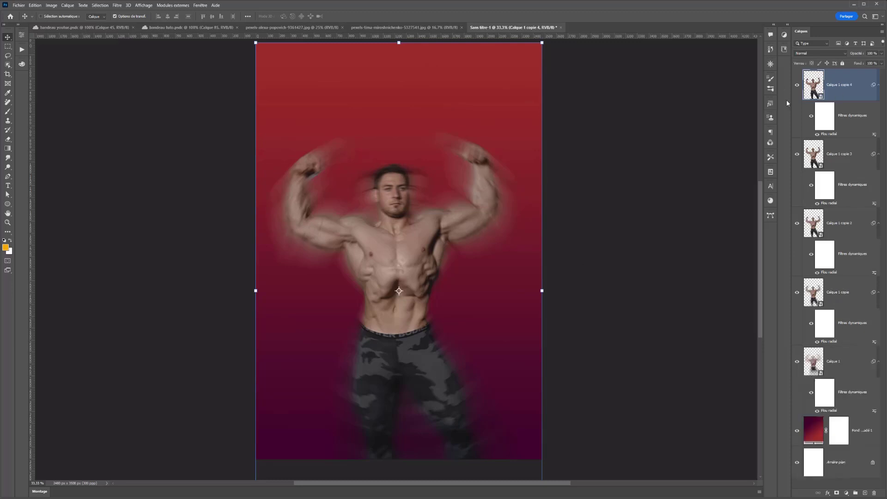
left_click(811, 116)
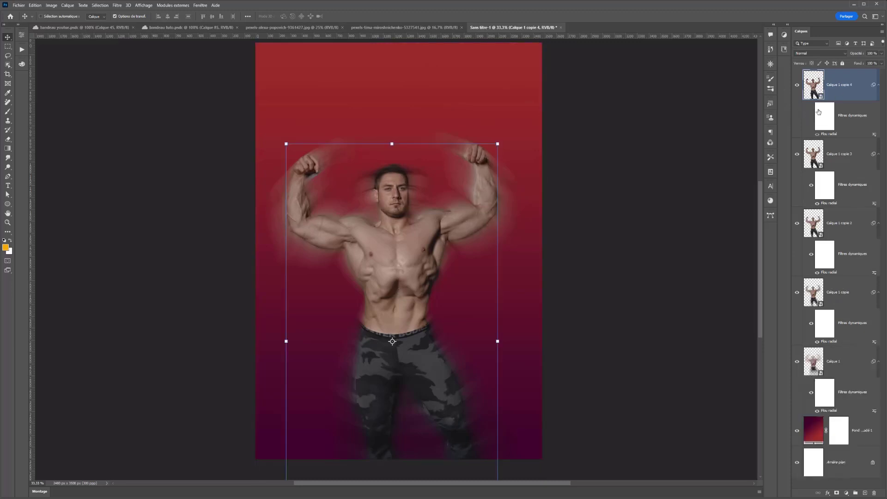
left_click(849, 169)
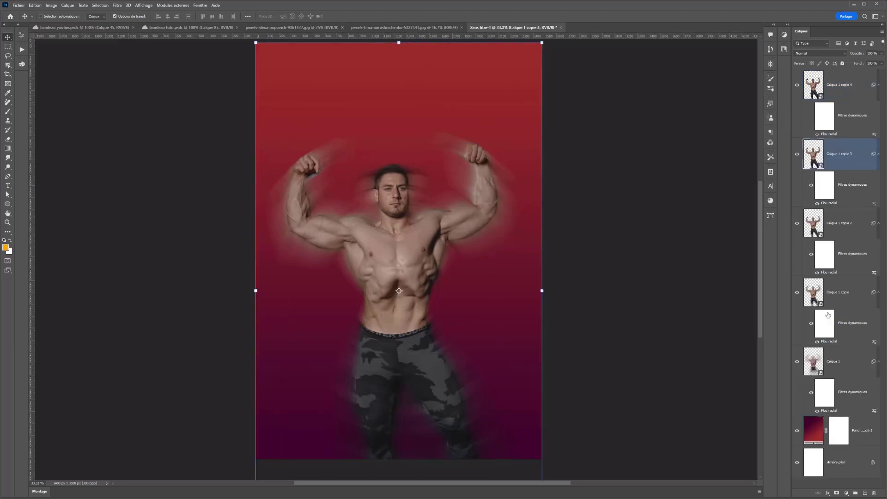
left_click(831, 362, "shift")
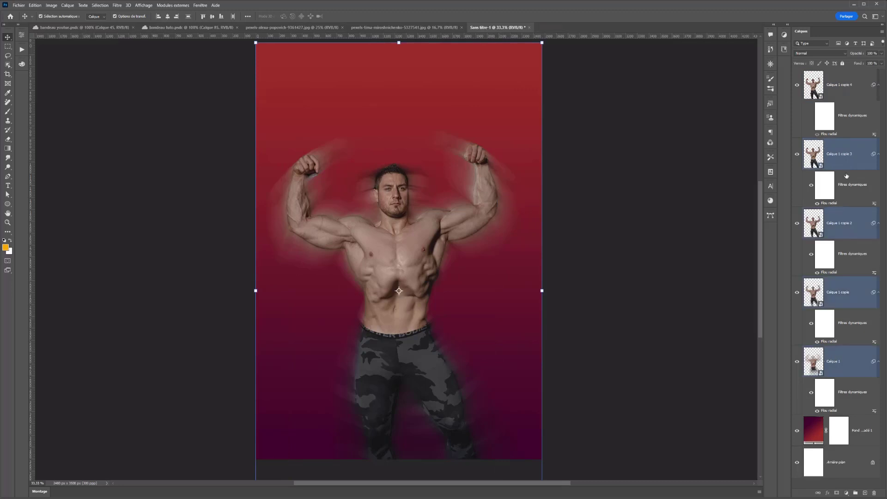
key("ctrl+g")
Step: Add a layer mask to the sharp top man layer and set the brush to black with 0% smoothing
left_click(822, 88)
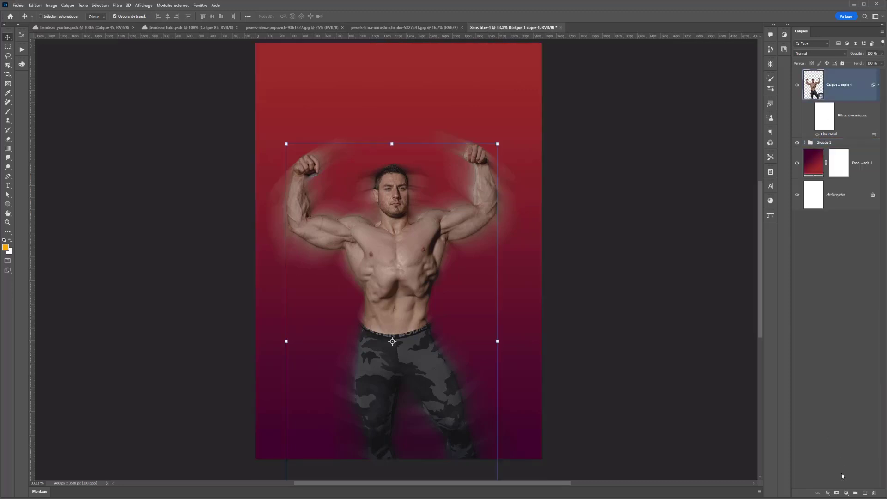
left_click(836, 493)
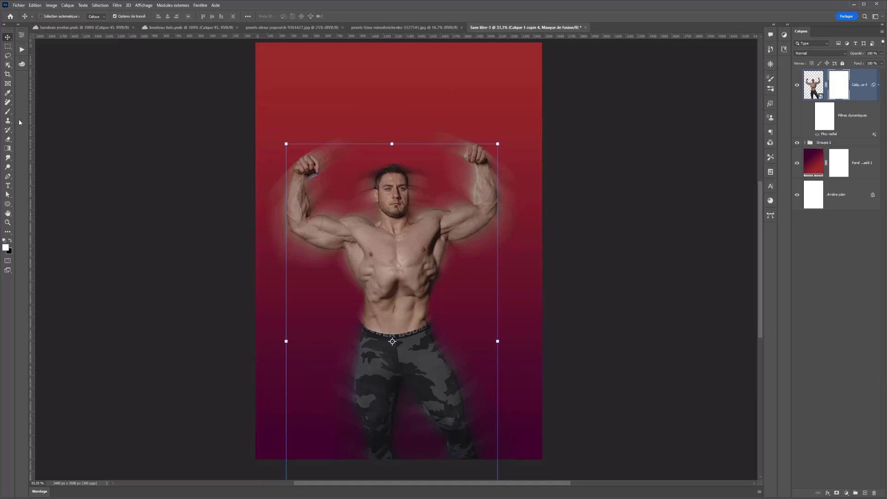
left_click(8, 111)
left_click_drag(406, 215, 440, 218)
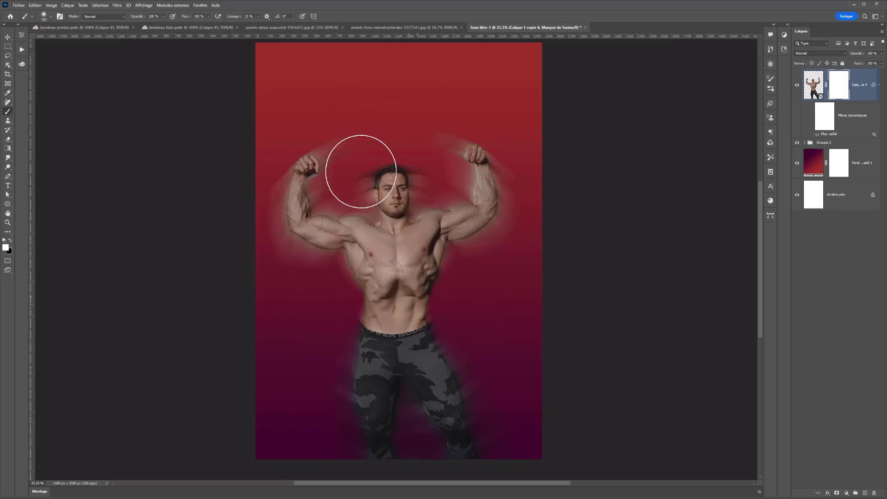
left_click_drag(257, 25, 252, 24)
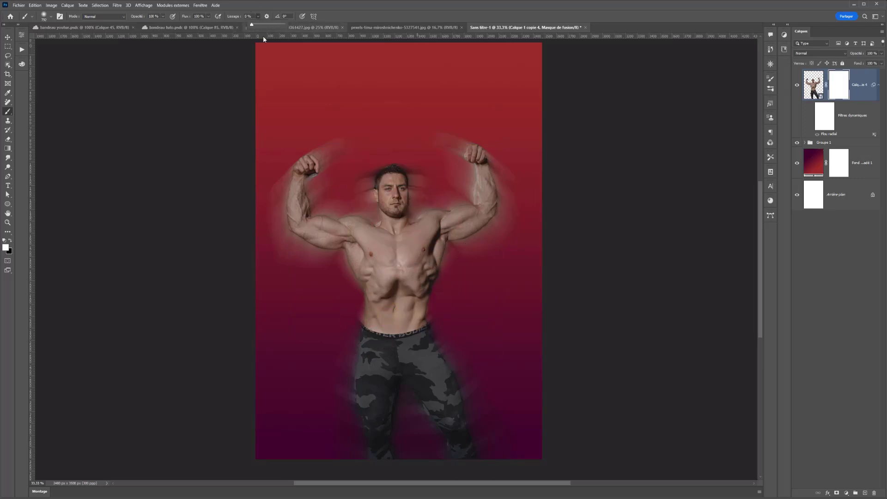
left_click(10, 240)
Step: Paint black on the sharp layer's mask over parts of the torso, legs and arms to blend in the blurred layers
mouse_move(389, 262)
left_mouse_down()
mouse_move(387, 318)
mouse_move(432, 432)
mouse_move(443, 397)
left_mouse_up()
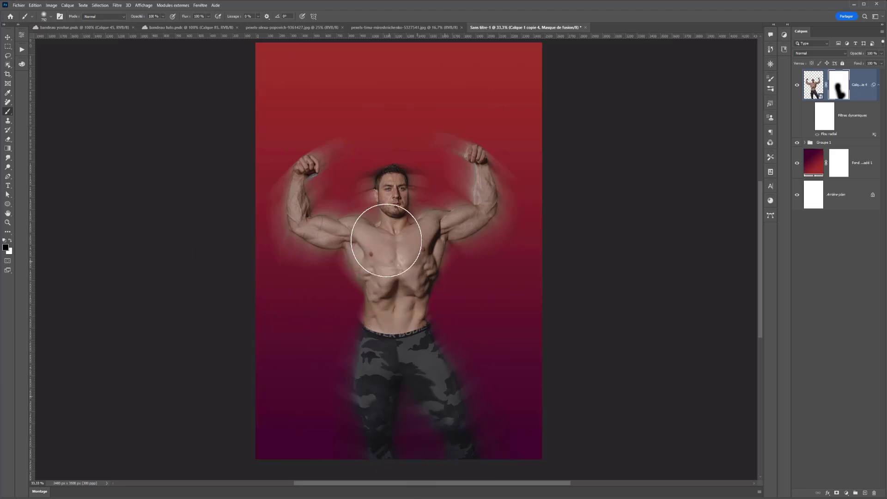
left_click_drag(390, 233, 388, 248)
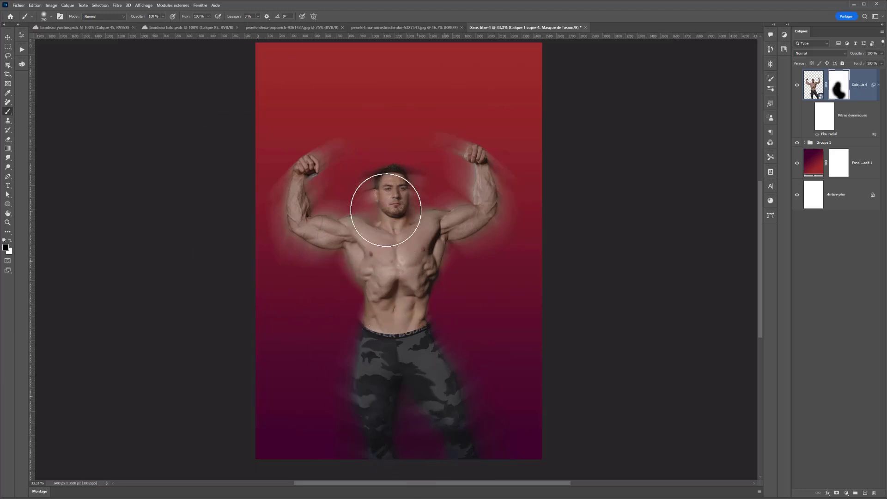
mouse_move(437, 237)
left_mouse_down()
mouse_move(373, 254)
mouse_move(338, 239)
mouse_move(341, 229)
mouse_move(335, 236)
mouse_move(293, 224)
mouse_move(344, 261)
mouse_move(273, 150)
left_mouse_up()
mouse_move(510, 119)
left_mouse_down()
mouse_move(520, 135)
mouse_move(488, 133)
mouse_move(502, 128)
mouse_move(523, 190)
left_mouse_up()
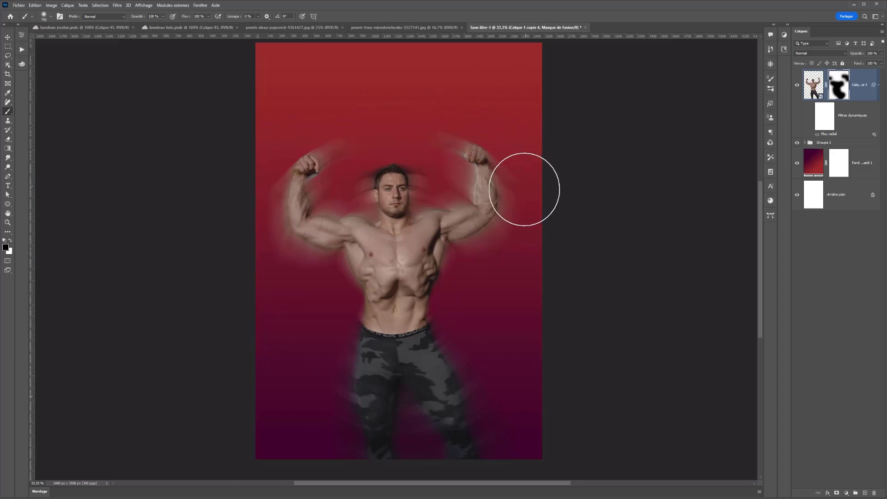
right_click(446, 192, "alt")
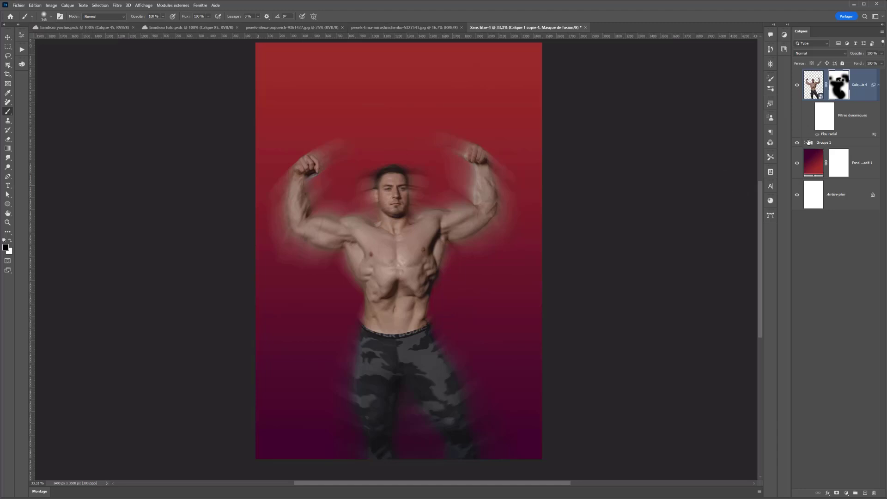
Step: Open the contents of the top man's smart object and close the first bodybuilder's source photo
double_click(813, 92)
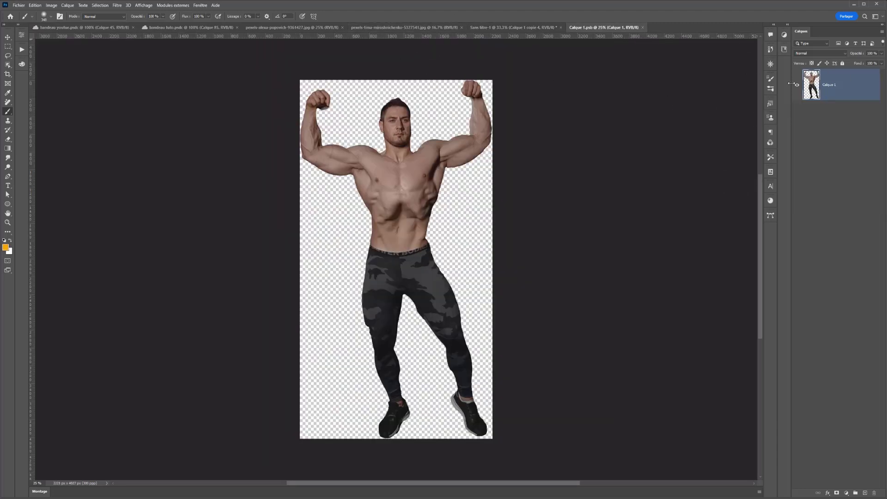
left_click(510, 27)
left_click(424, 26)
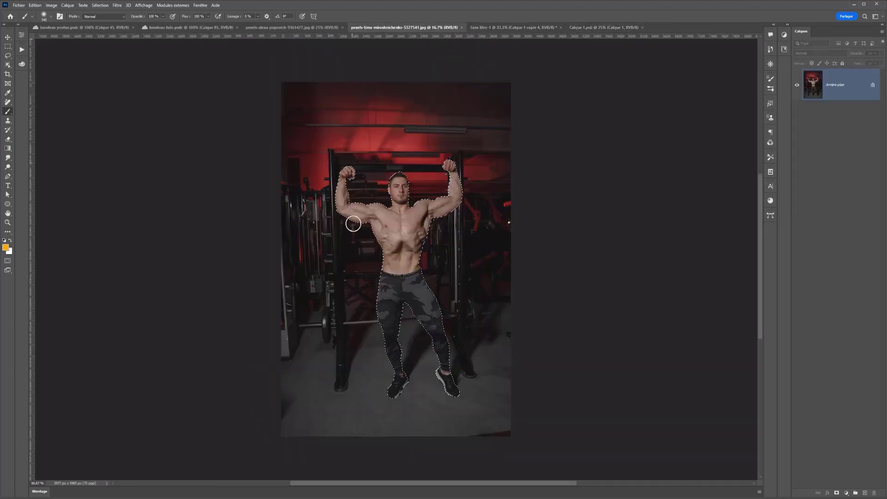
left_click(462, 27)
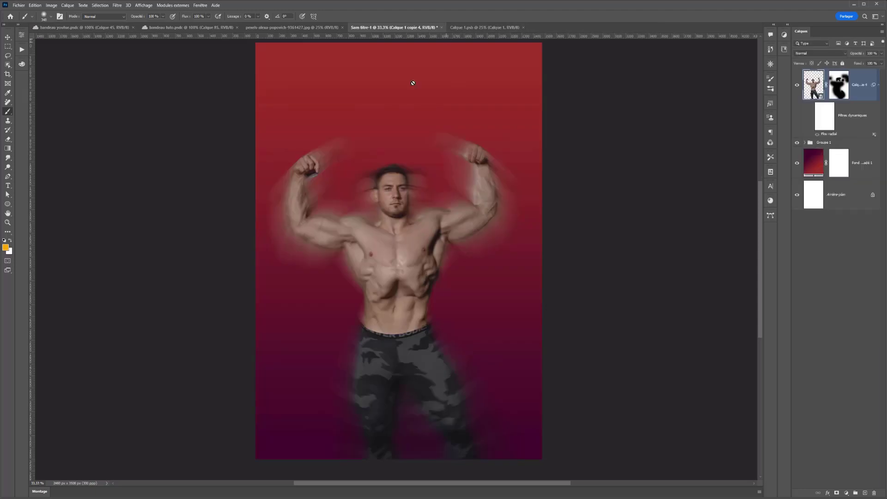
Step: Select the man with hands on hips in the second photo using Select Subject, and switch to the Quick Selection tool
left_click(291, 28)
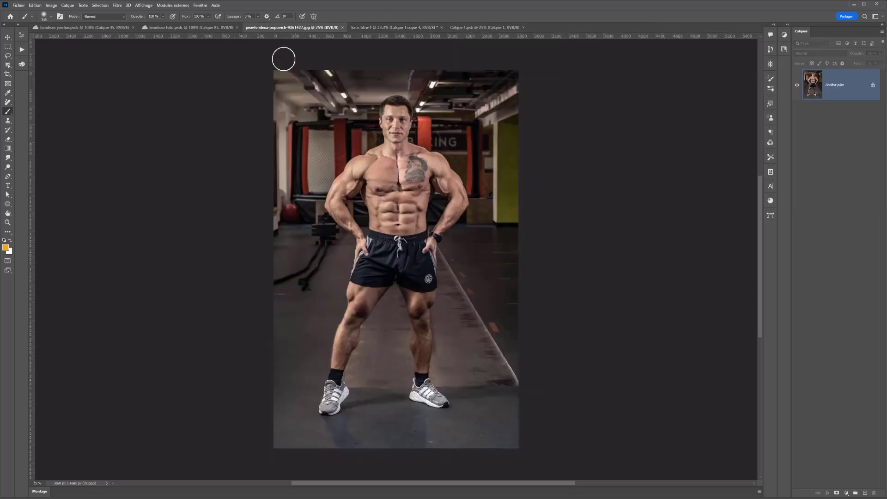
left_click(6, 65)
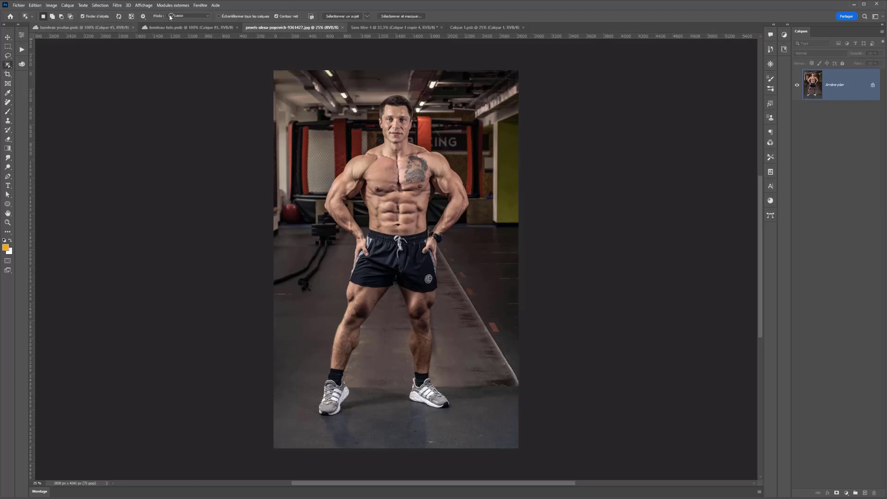
left_click(351, 16)
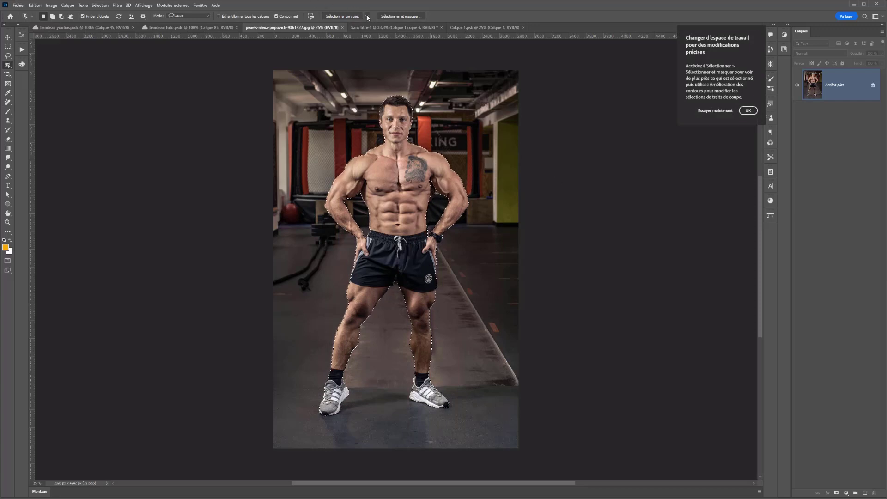
right_click(8, 65)
left_click(37, 71)
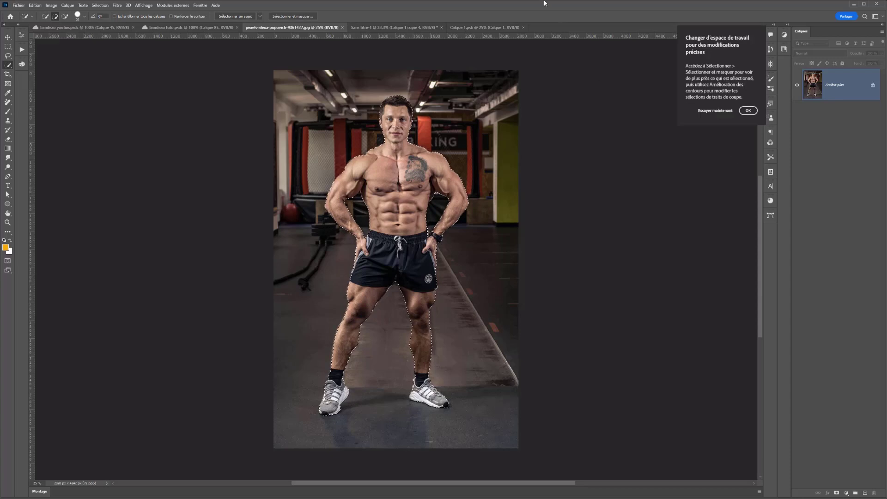
Step: Paste the cut-out second man into the smart object document Calque 1.psb
left_click(394, 27)
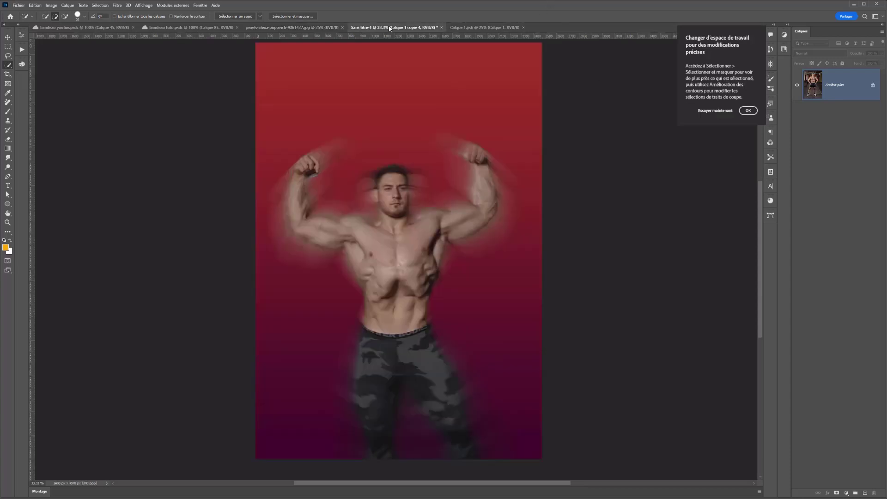
left_click(458, 27)
key("ctrl+v")
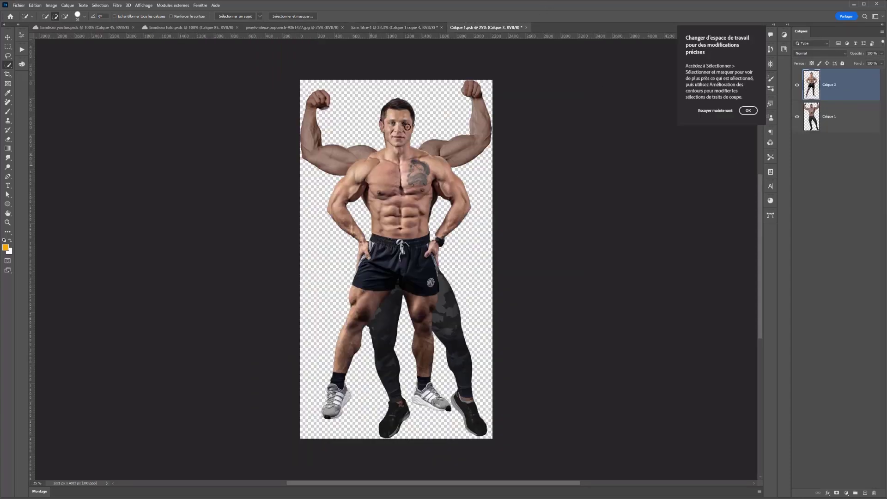
Step: Place the second man's layer beneath the first man and shift him slightly so his arms show behind the torso
left_click_drag(824, 88, 827, 128)
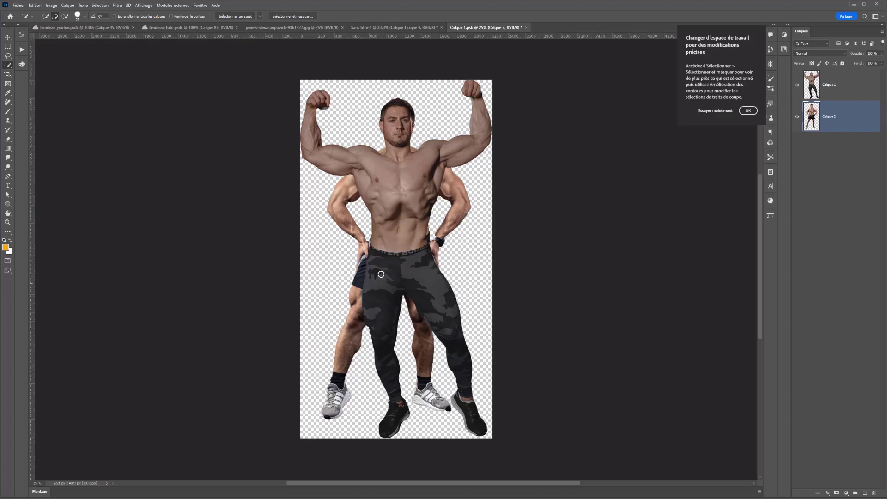
key("v")
left_click_drag(360, 227, 380, 237)
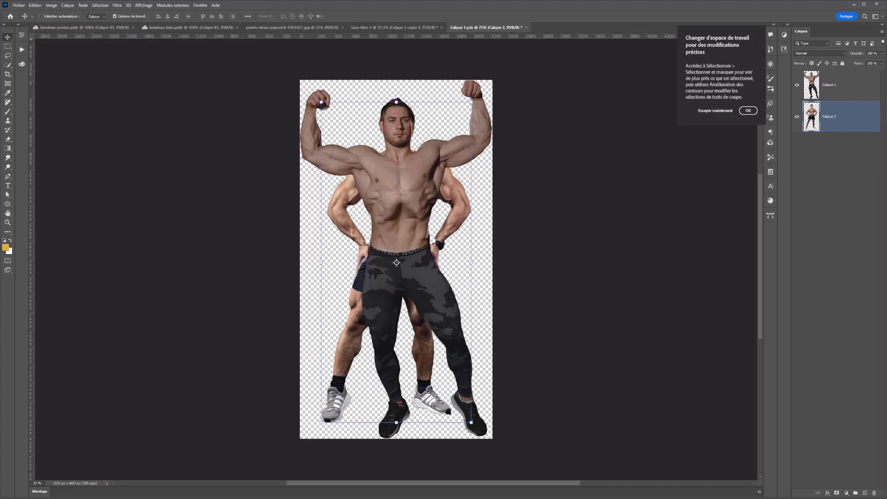
Step: Add a layer mask to the second man and paint out his legs and shoes in black, raising the brush hardness
left_click(836, 494)
left_click(8, 112)
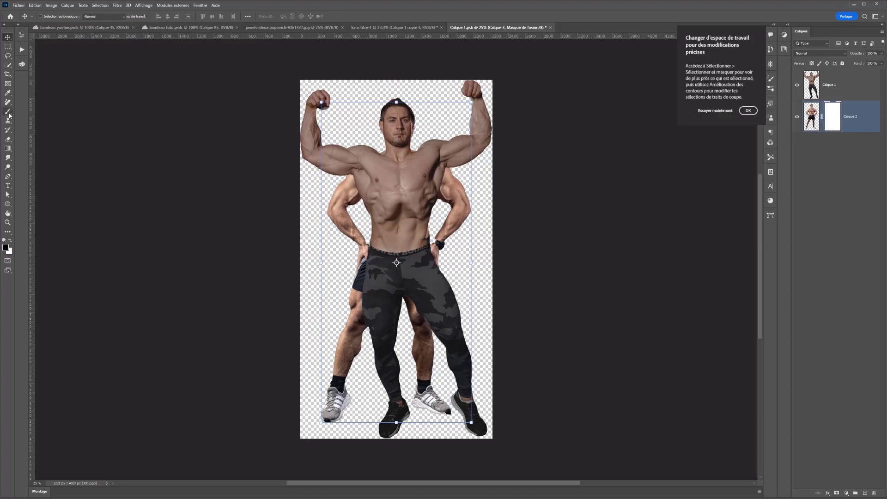
left_click_drag(307, 279, 364, 277, "alt")
mouse_move(317, 405)
left_mouse_down()
mouse_move(494, 412)
mouse_move(507, 385)
left_mouse_up()
right_click(420, 380)
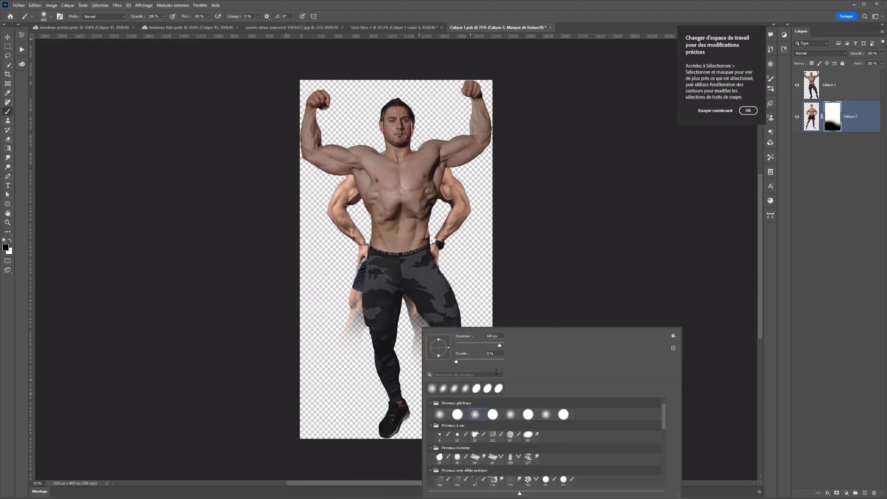
left_click(490, 361)
mouse_move(328, 323)
left_mouse_down()
mouse_move(415, 332)
mouse_move(319, 325)
mouse_move(411, 328)
mouse_move(331, 309)
mouse_move(417, 312)
mouse_move(357, 306)
mouse_move(384, 324)
left_mouse_up()
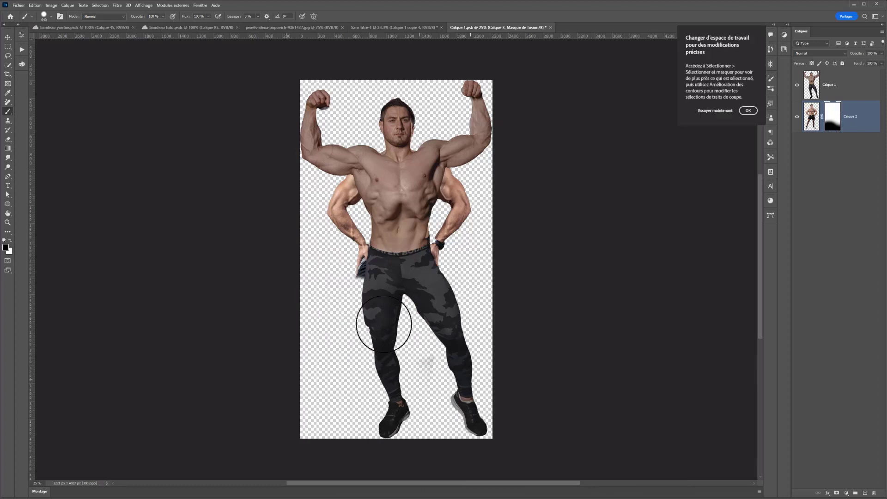
Step: Mask out the second man's head and the leftover shorts beside the hip, and save the smart object
mouse_move(414, 122)
left_mouse_down()
mouse_move(400, 109)
mouse_move(406, 148)
mouse_move(410, 119)
left_mouse_up()
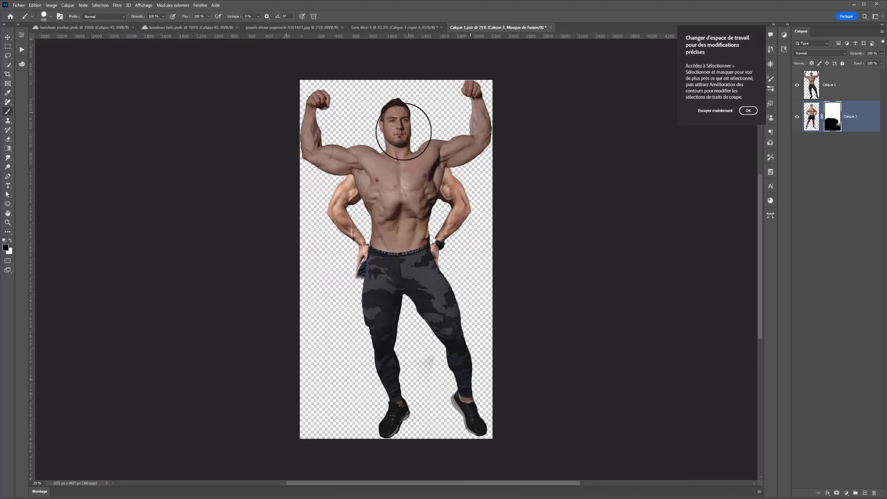
right_click(369, 287, "alt")
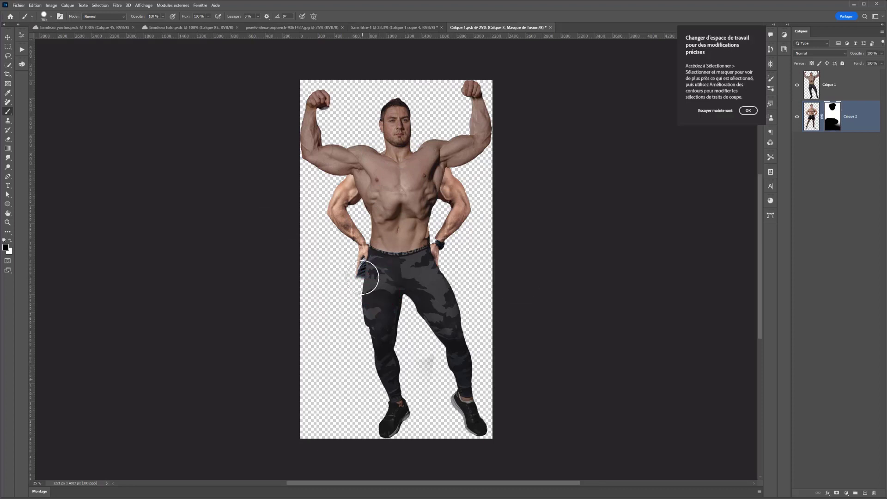
right_click(376, 283, "alt")
key("ctrl+s")
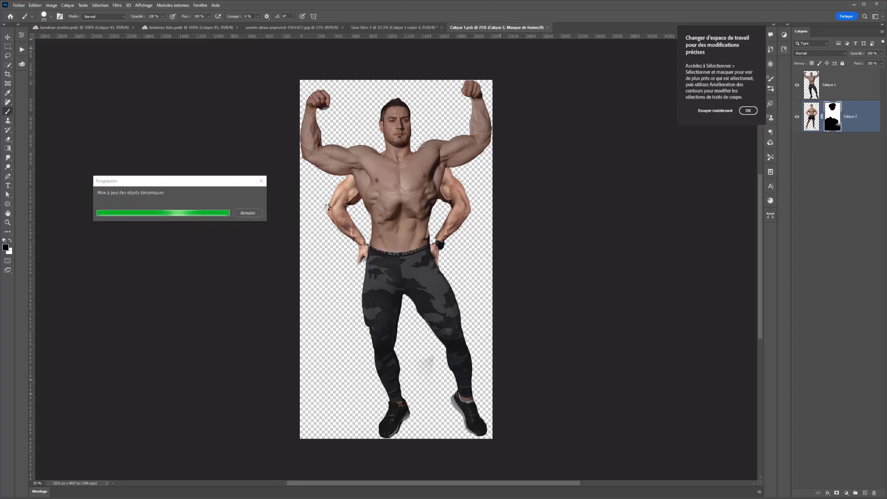
Step: Review the updated second pair of arms in the poster document and expand the group Groupe 1
left_click(378, 30)
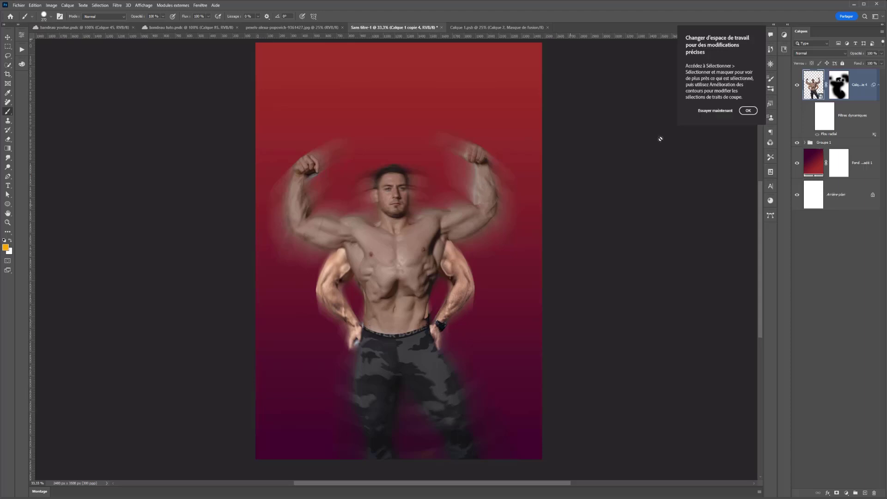
left_click(808, 144)
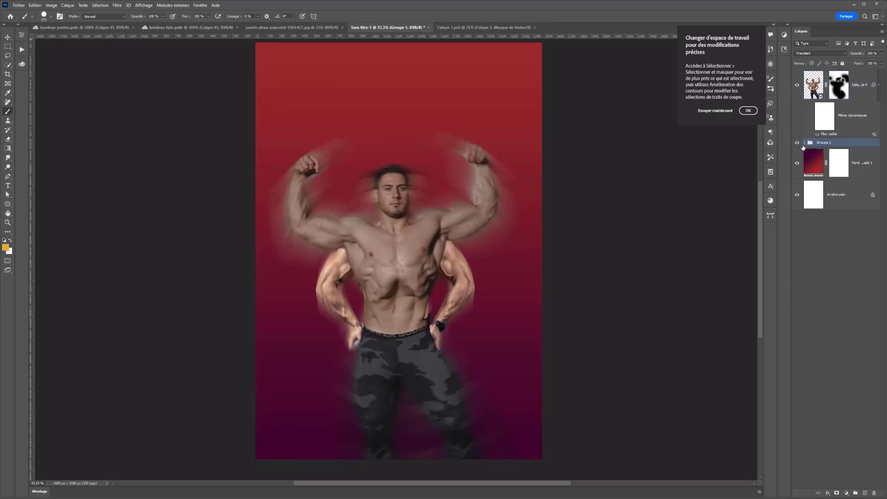
left_click(805, 144)
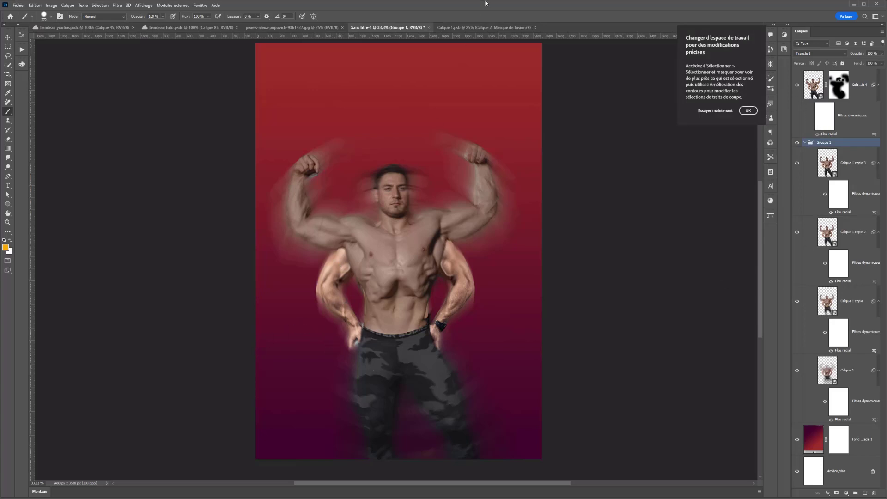
Step: In Calque 1.psb, clip a Levels adjustment to the second man, with input white 240 and output black 34
left_click(475, 27)
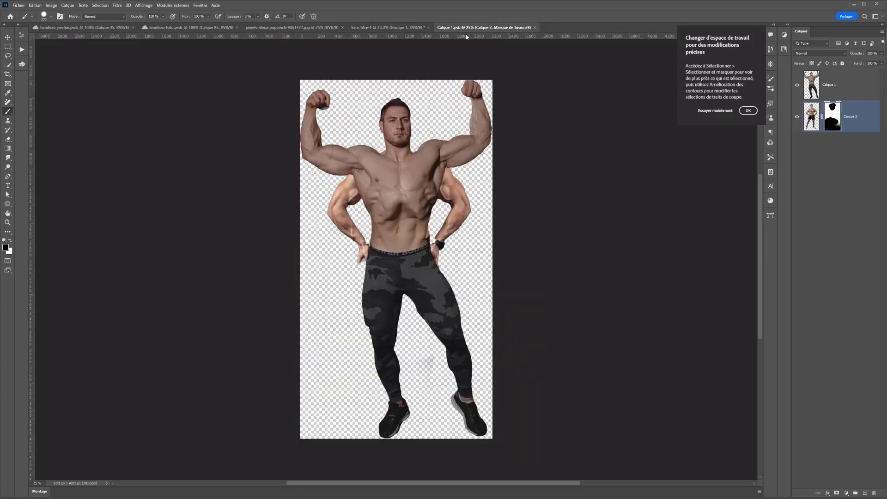
left_click(846, 492)
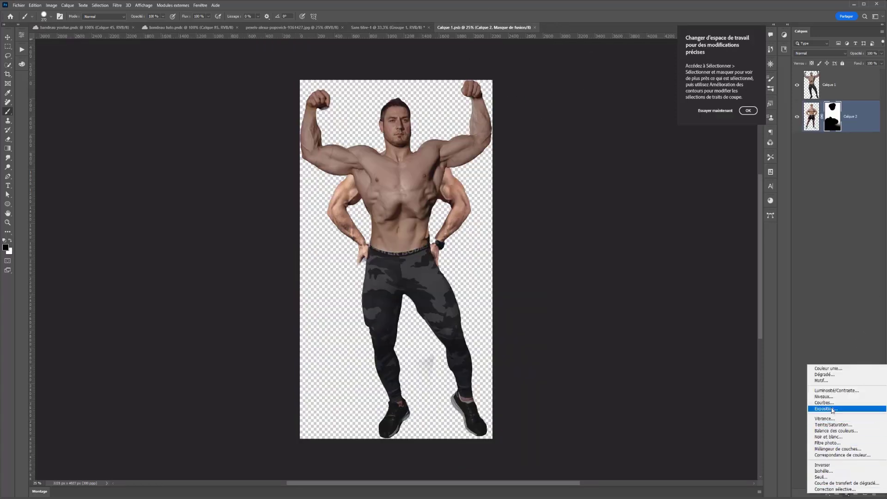
left_click(832, 396)
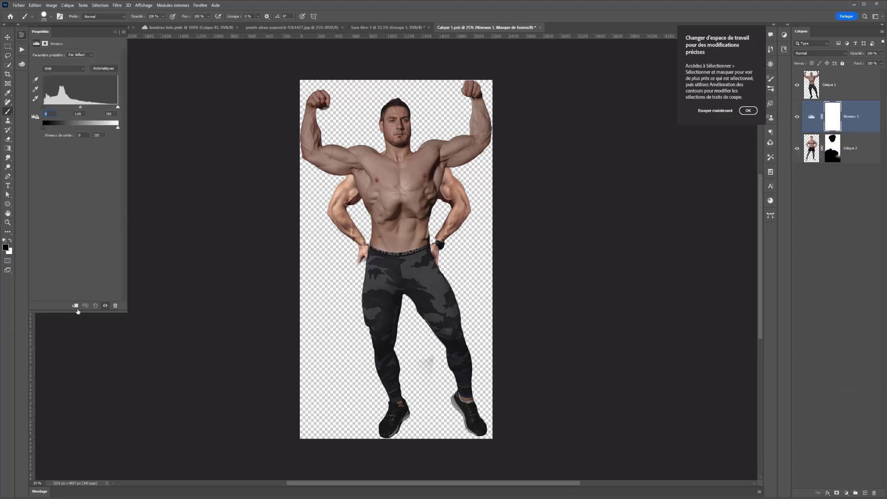
left_click(76, 307)
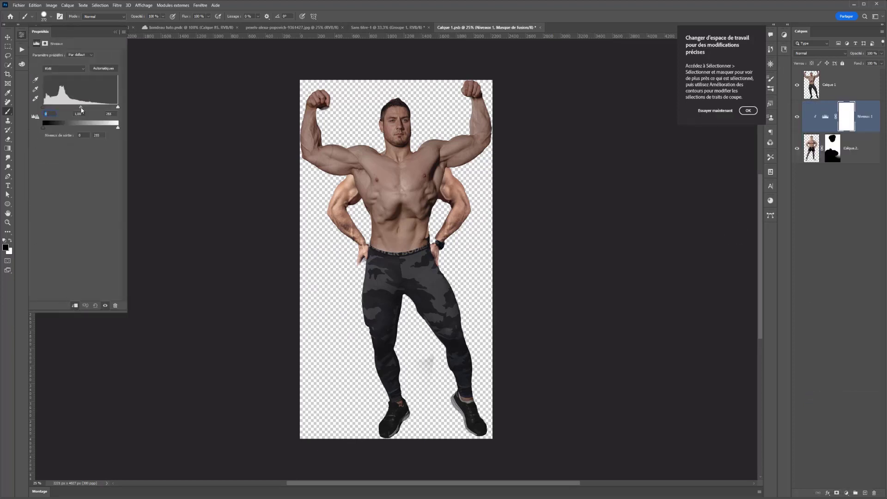
left_click_drag(81, 109, 113, 107)
left_click_drag(44, 128, 52, 110)
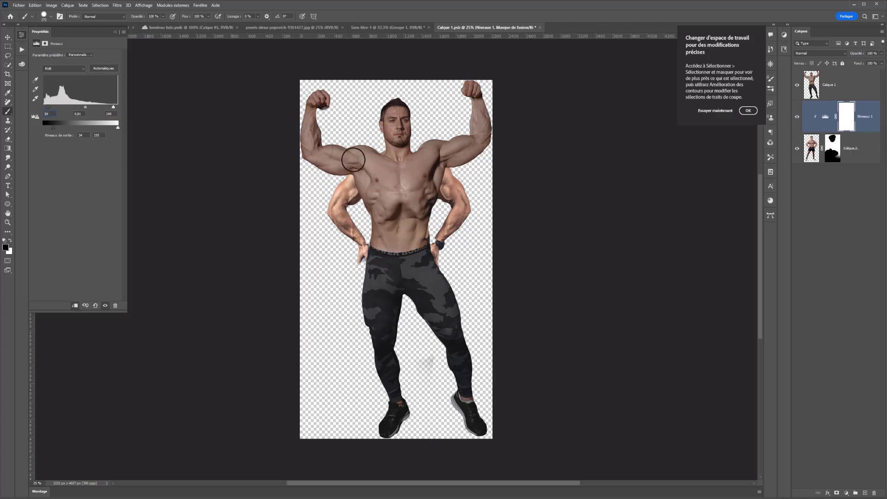
left_click(796, 153)
left_click(797, 152)
Step: Clip a Hue/Saturation adjustment to the second man with hue +2, saturation -19 and lightness +6, and save the smart object
left_click(812, 149)
left_click(846, 493)
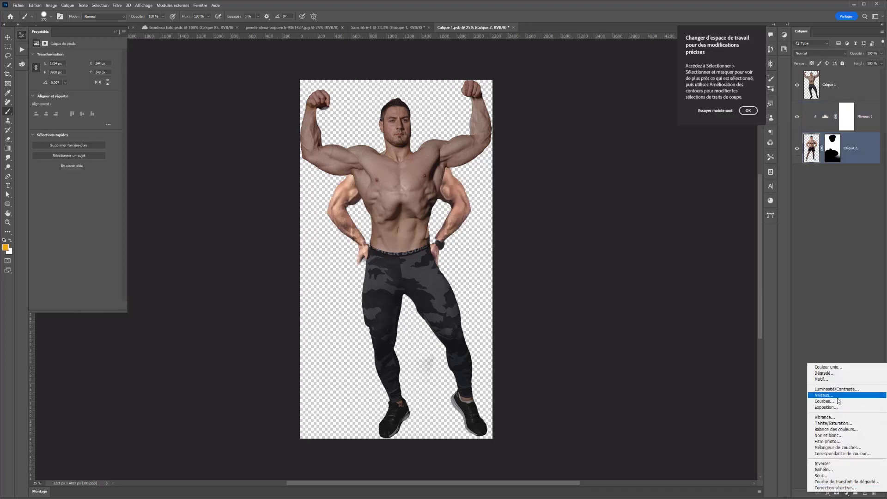
left_click(830, 423)
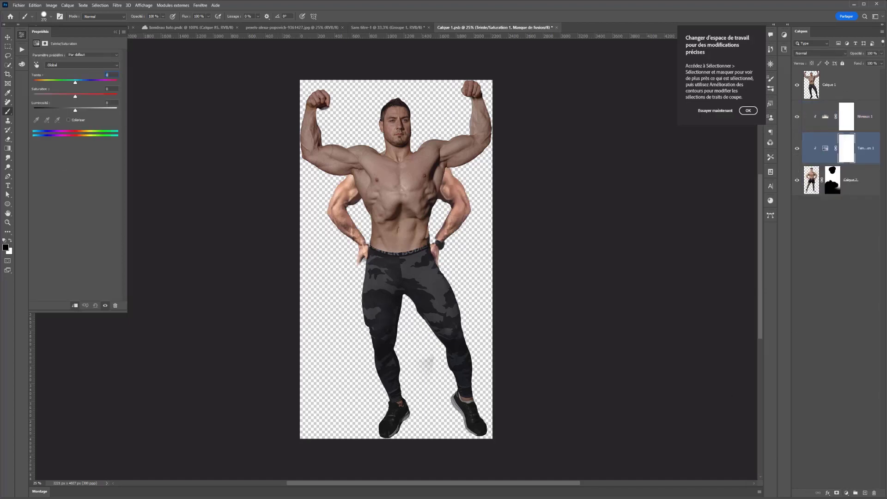
left_click_drag(79, 84, 67, 98)
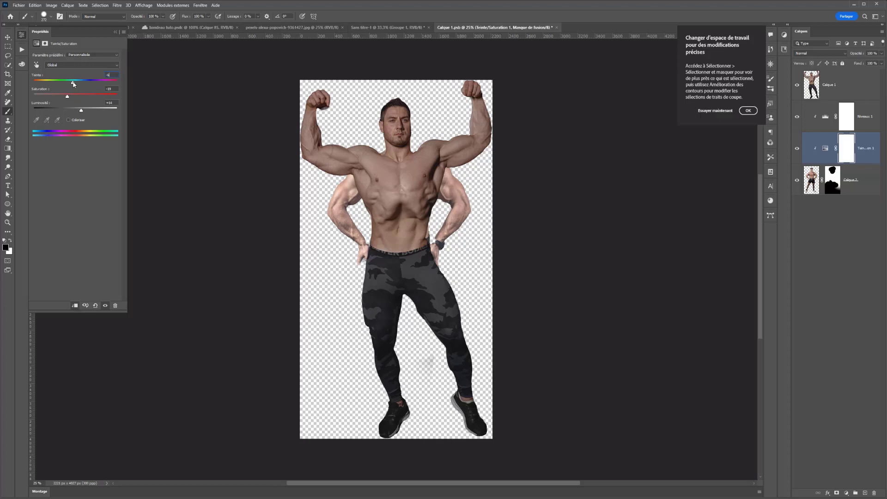
left_click_drag(73, 82, 77, 83)
left_click_drag(81, 114, 77, 115)
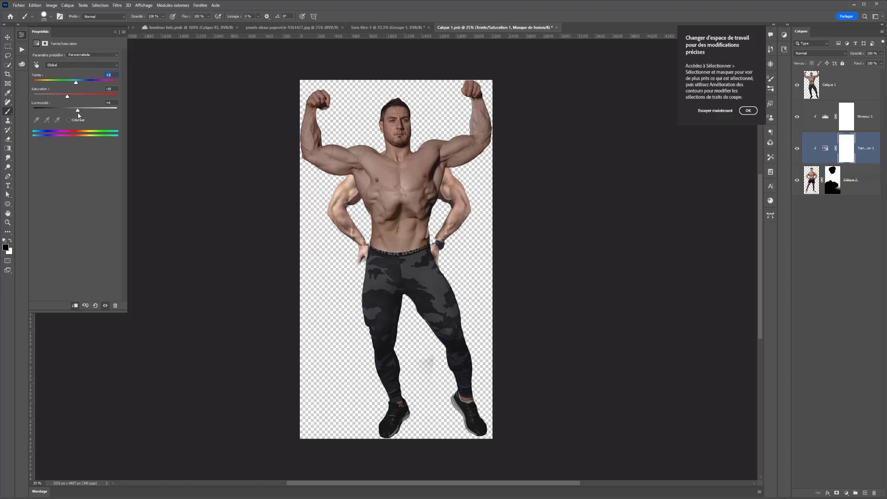
key("ctrl+s")
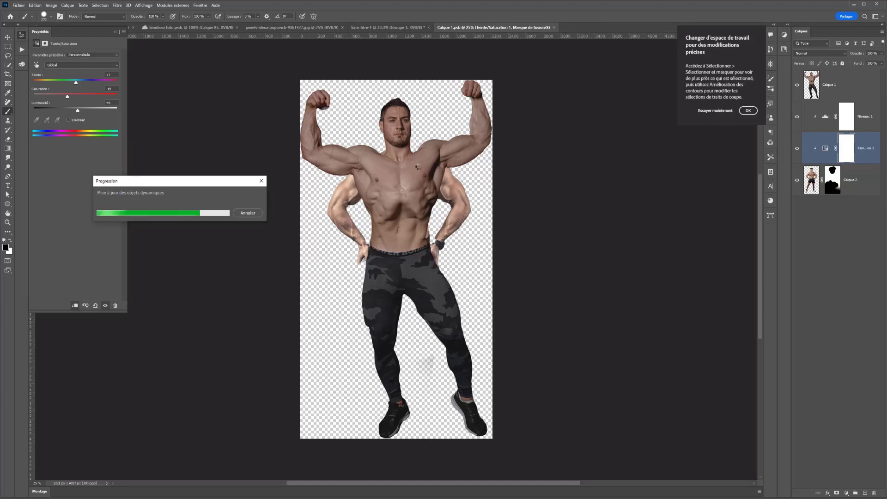
Step: Inspect the whole poster in its document, comparing it with the gradient background hidden and shown
left_click(384, 27)
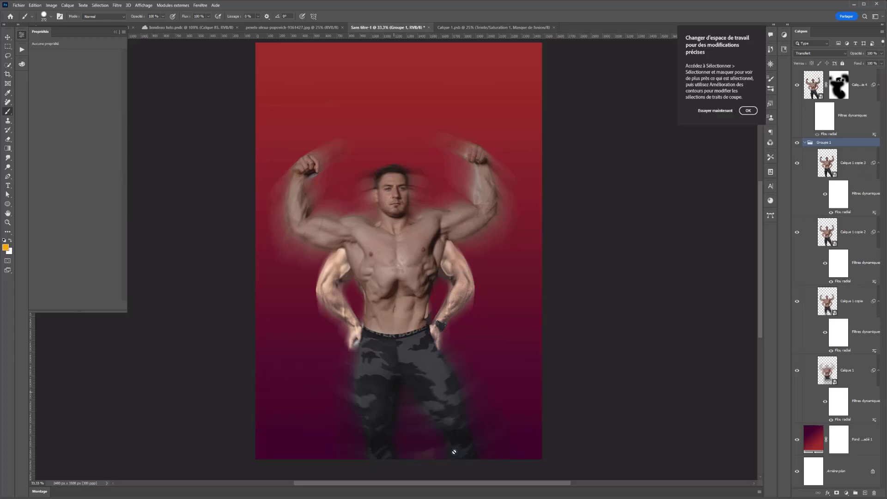
scroll(533, 215, "down", 2)
scroll(431, 223, "up", 2)
scroll(430, 223, "down", 1)
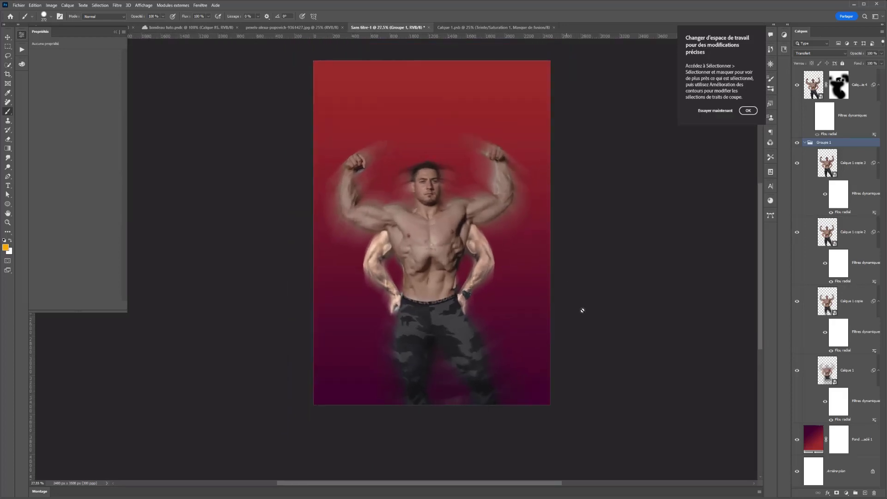
left_click(797, 442)
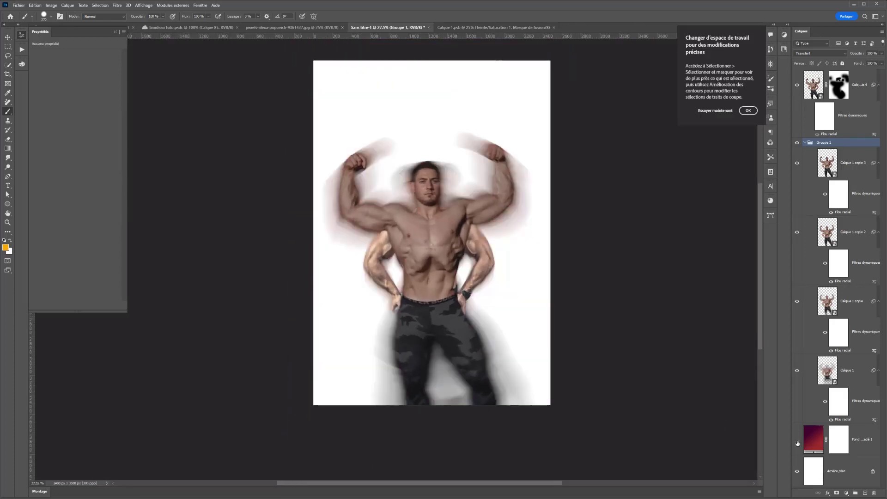
left_click(797, 442)
Step: Change the purple lower color stop of the background gradient to near-black #0e090c
left_click(813, 442)
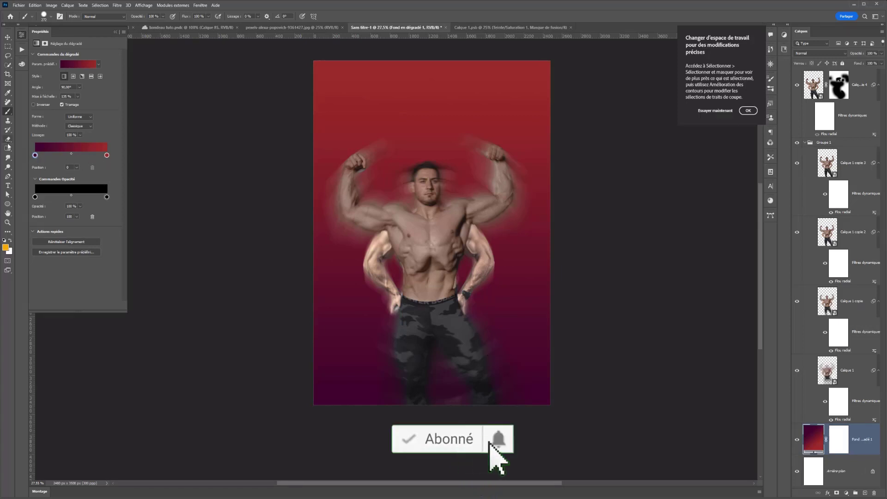
key("g")
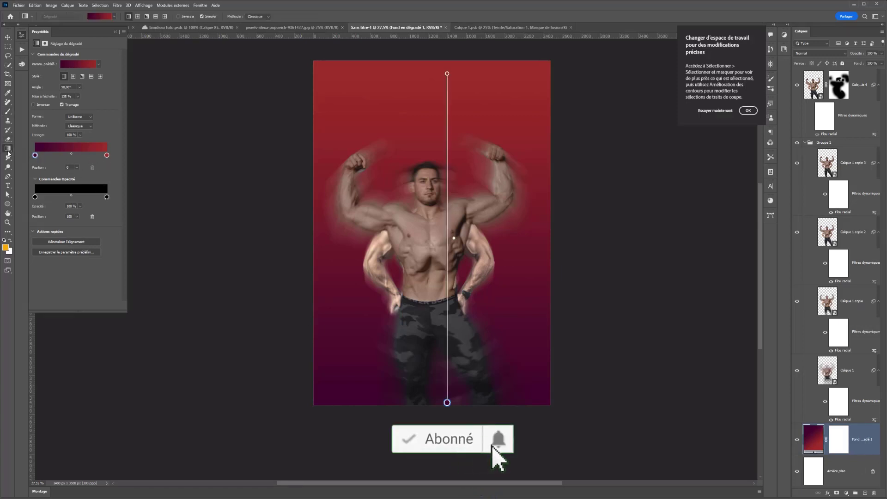
double_click(447, 402)
left_click(131, 244)
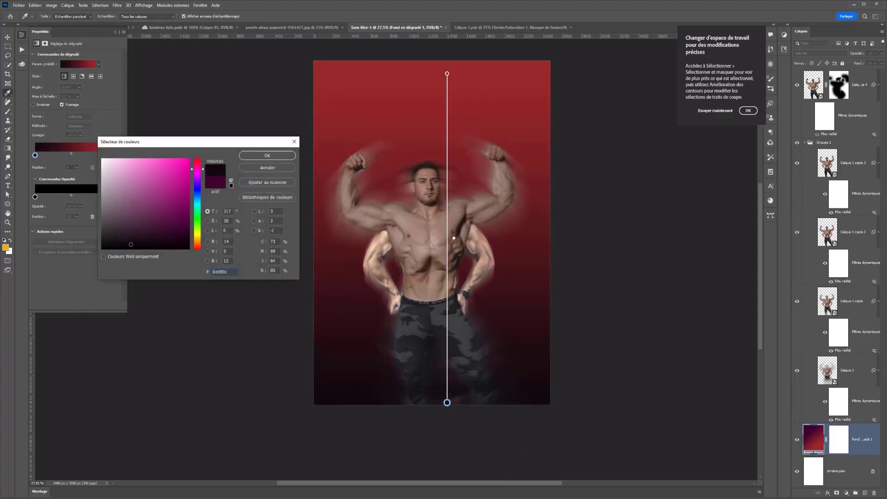
left_click(266, 162)
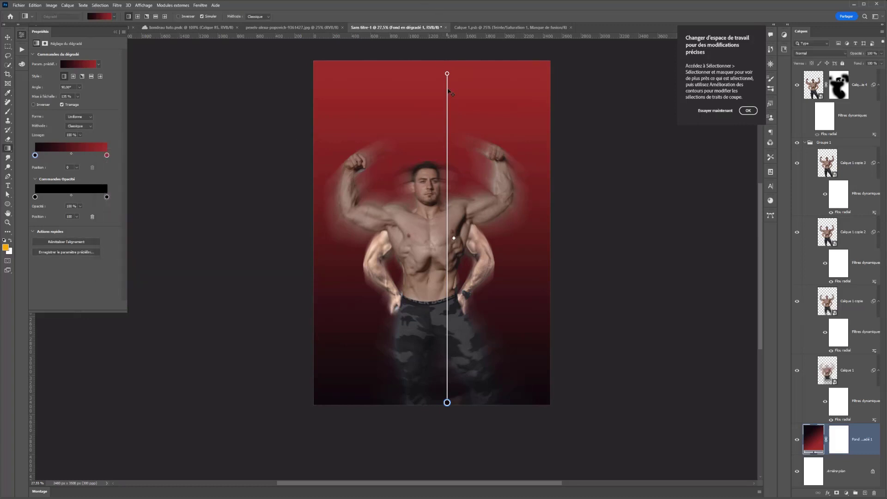
Step: Start cropping the poster and set the crop constraint to Rapport L/H with no fixed ratio
left_click(8, 75)
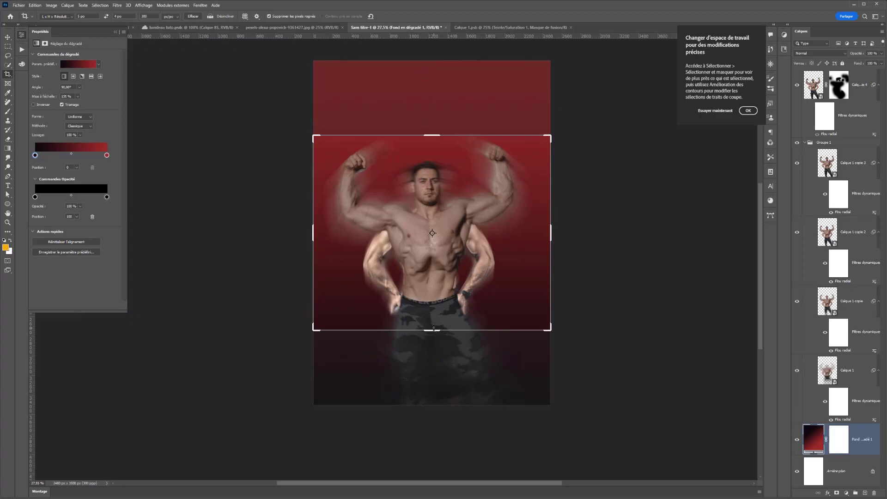
left_click(433, 329)
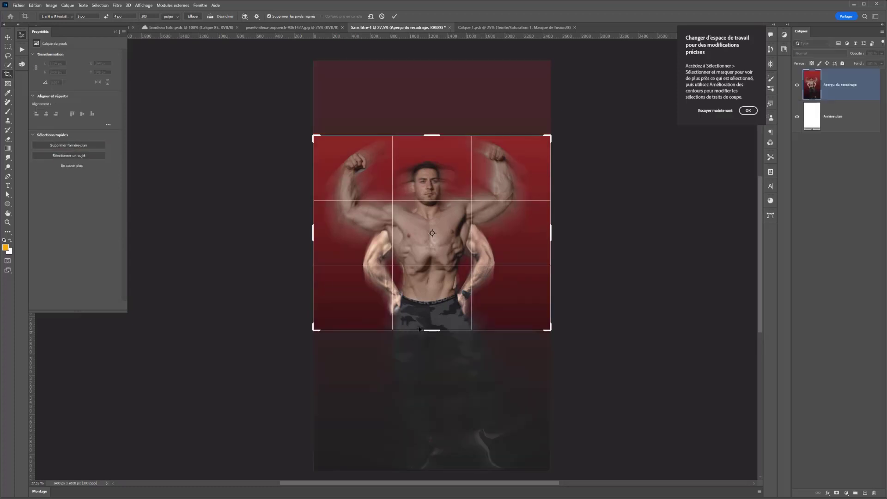
left_click(65, 18)
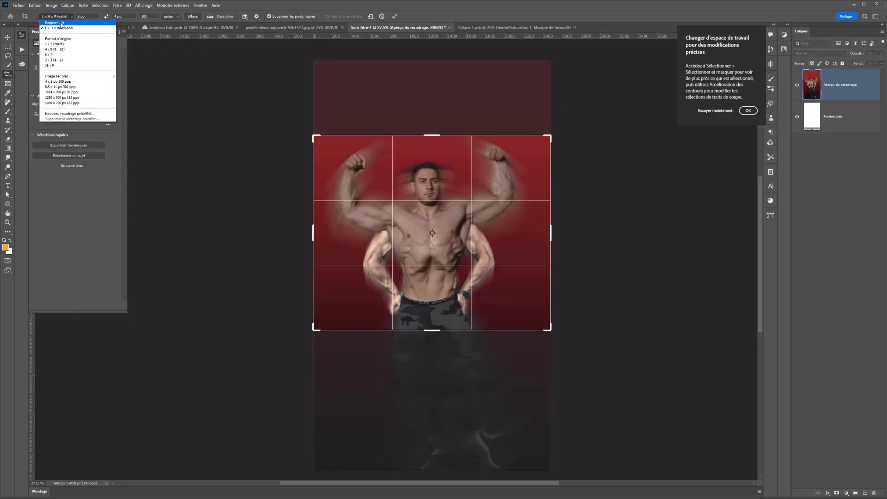
left_click(54, 23)
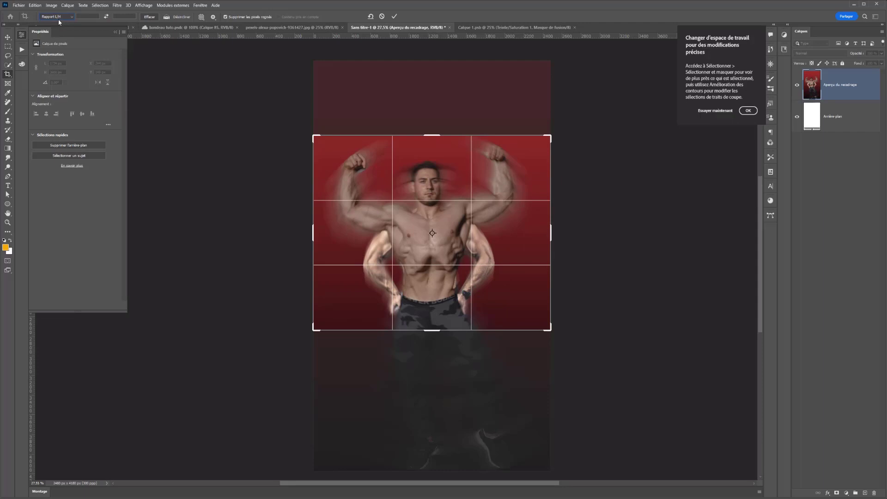
left_click(58, 18)
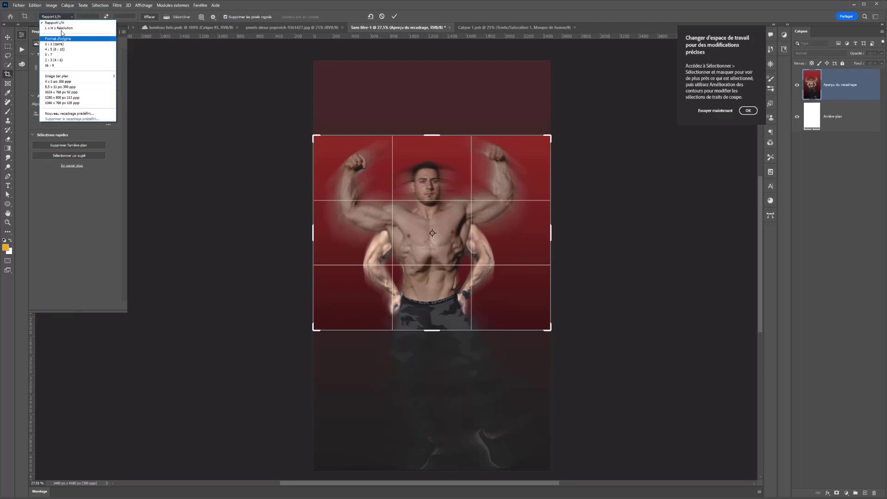
left_click(57, 29)
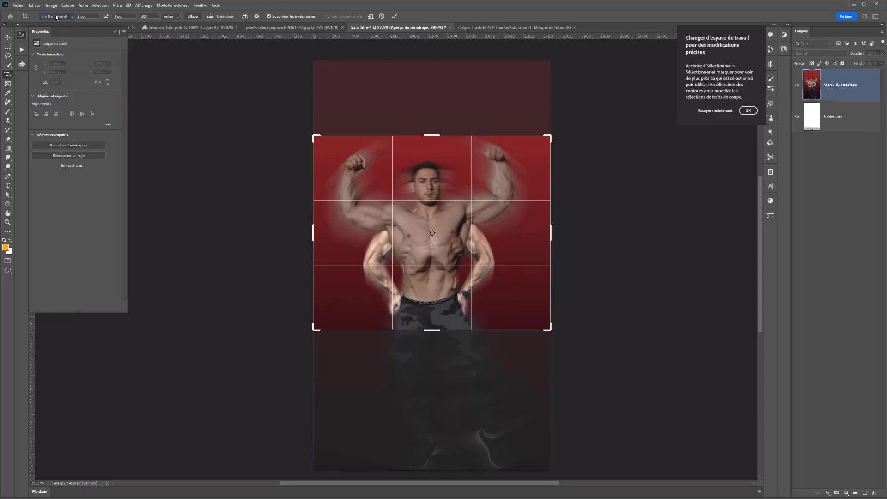
left_click(56, 18)
left_click(55, 23)
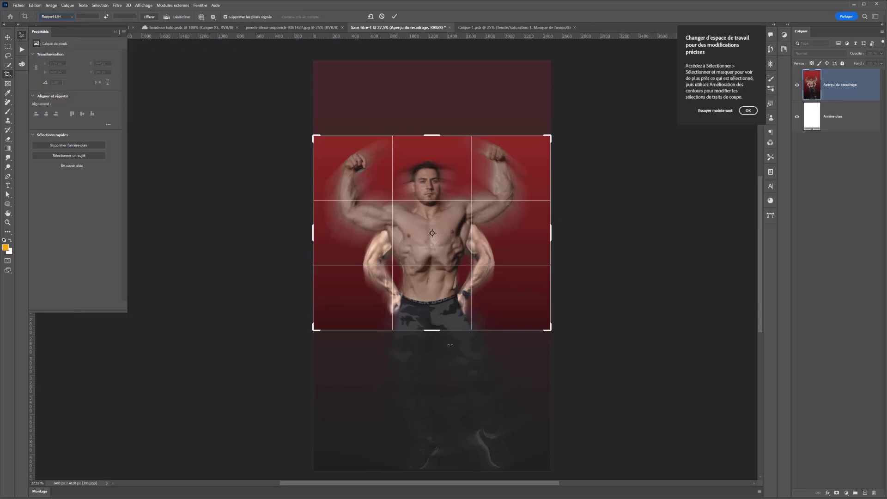
Step: Crop the poster at full width, from just above the raised fists down to the man's thighs
left_click_drag(432, 329, 438, 356)
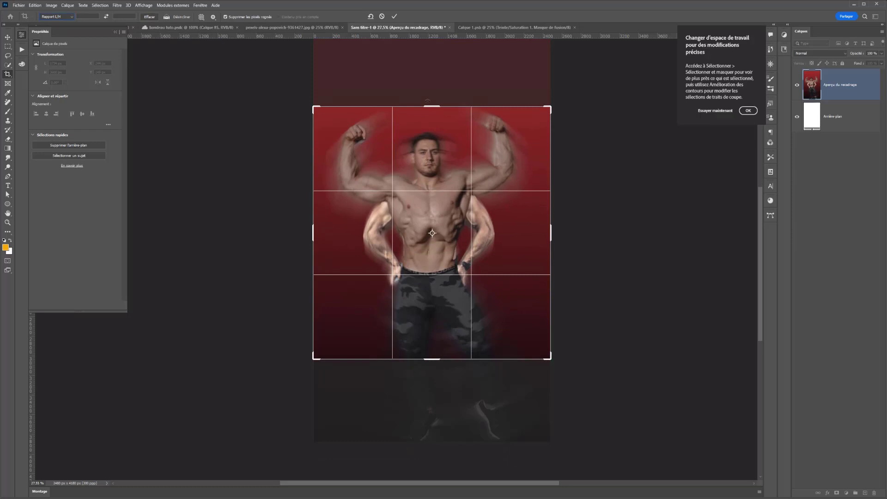
left_click_drag(432, 106, 432, 104)
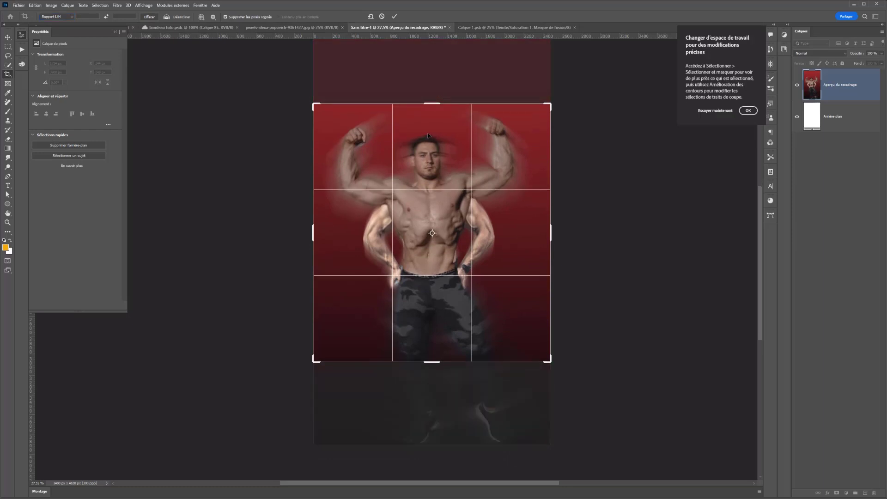
key("Return")
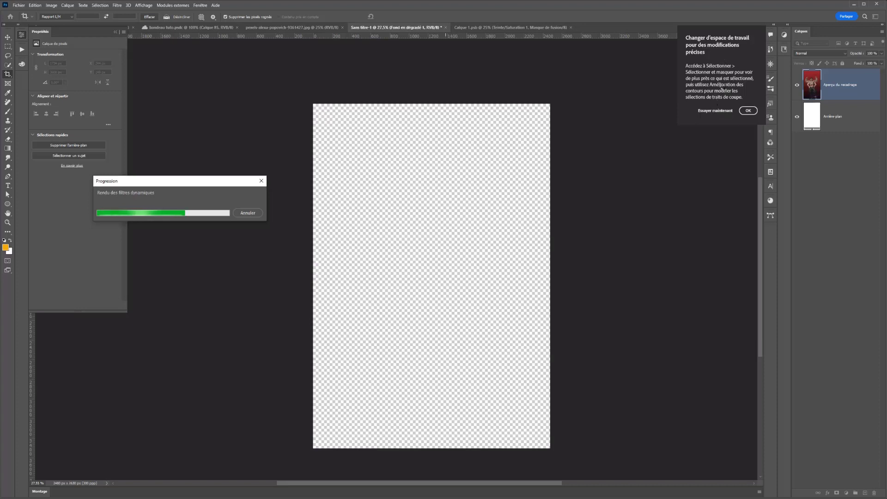
Step: Dismiss the workspace tip and compare the poster with the top man layer's mask disabled and enabled
left_click(747, 110)
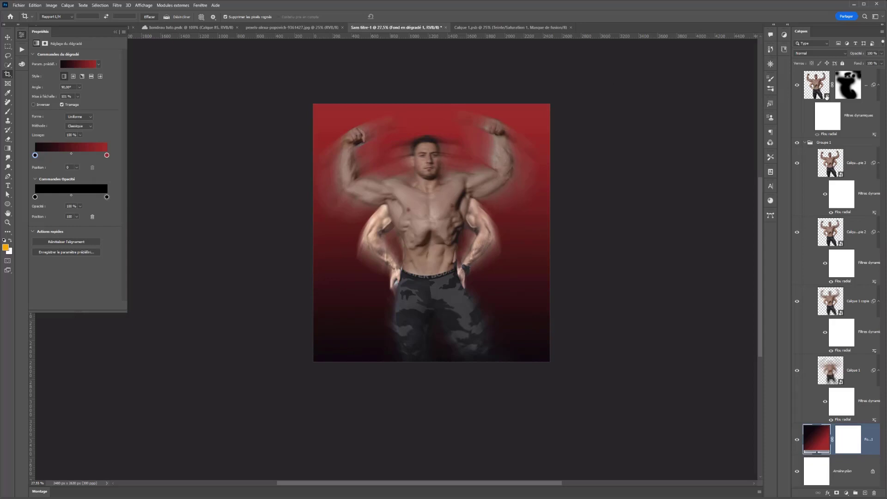
left_click(848, 92, "shift")
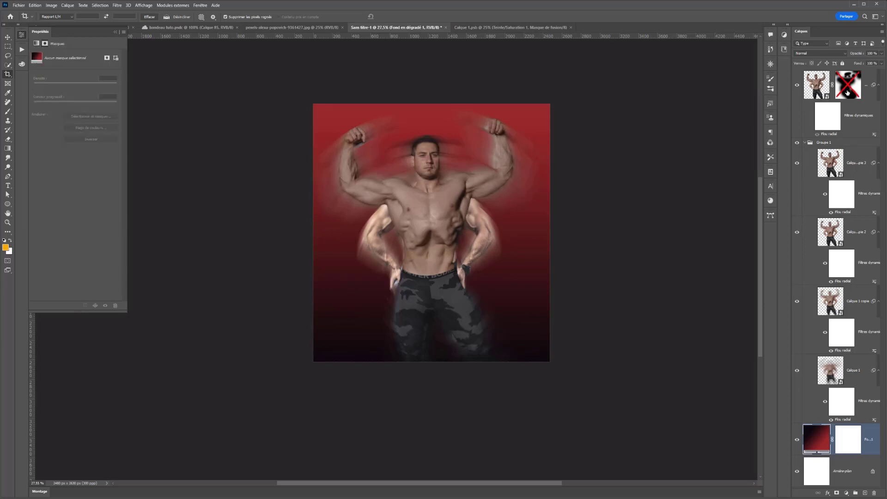
left_click(848, 93, "shift")
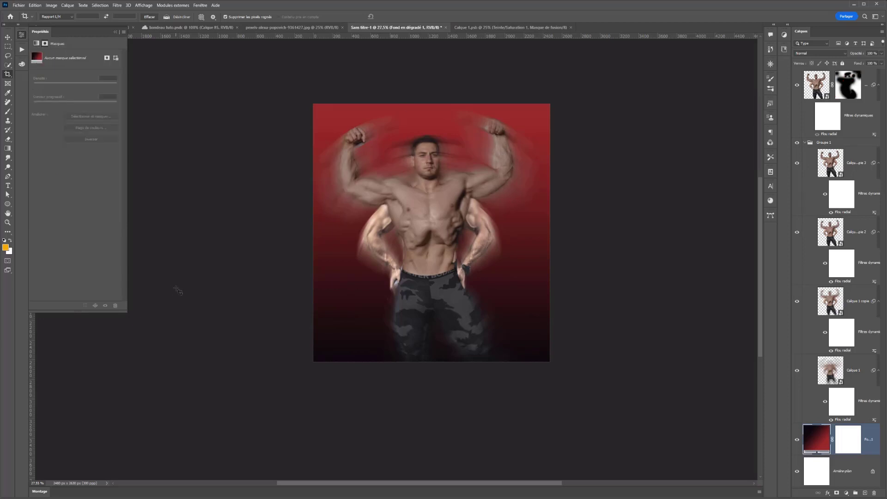